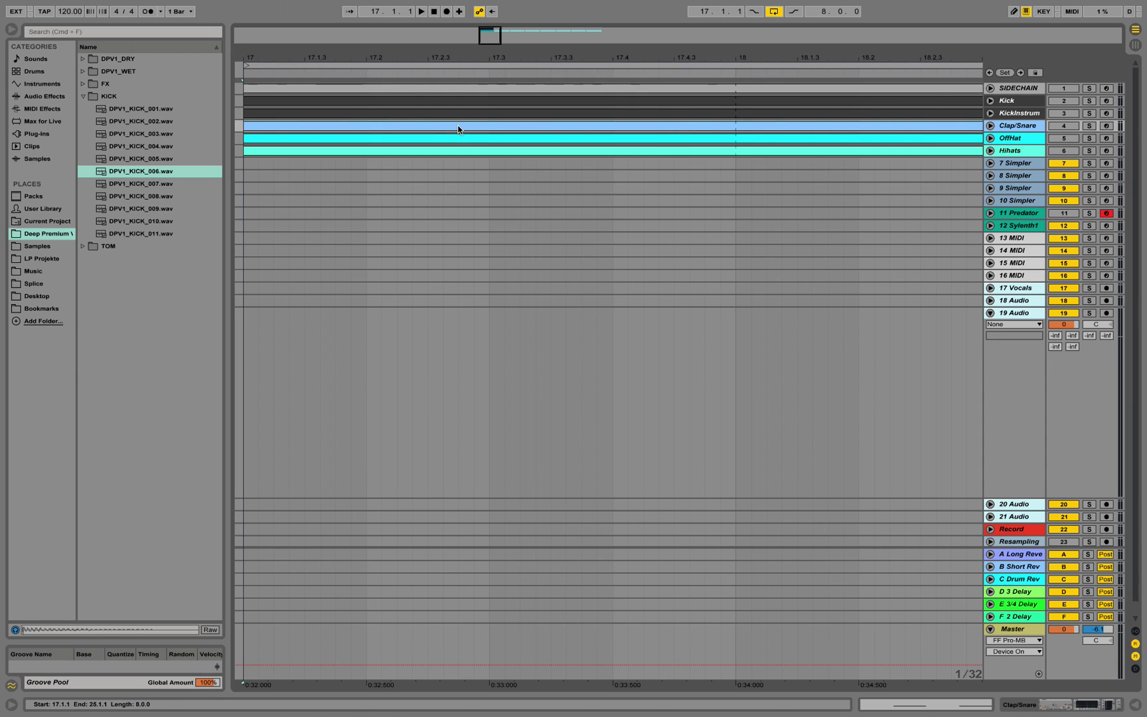
Audition the kick samples DPV1_KICK_001 through DPV1_KICK_011 in the browser
{"action": "left_click", "coordinate": [148, 111]}
{"action": "left_click", "coordinate": [149, 122]}
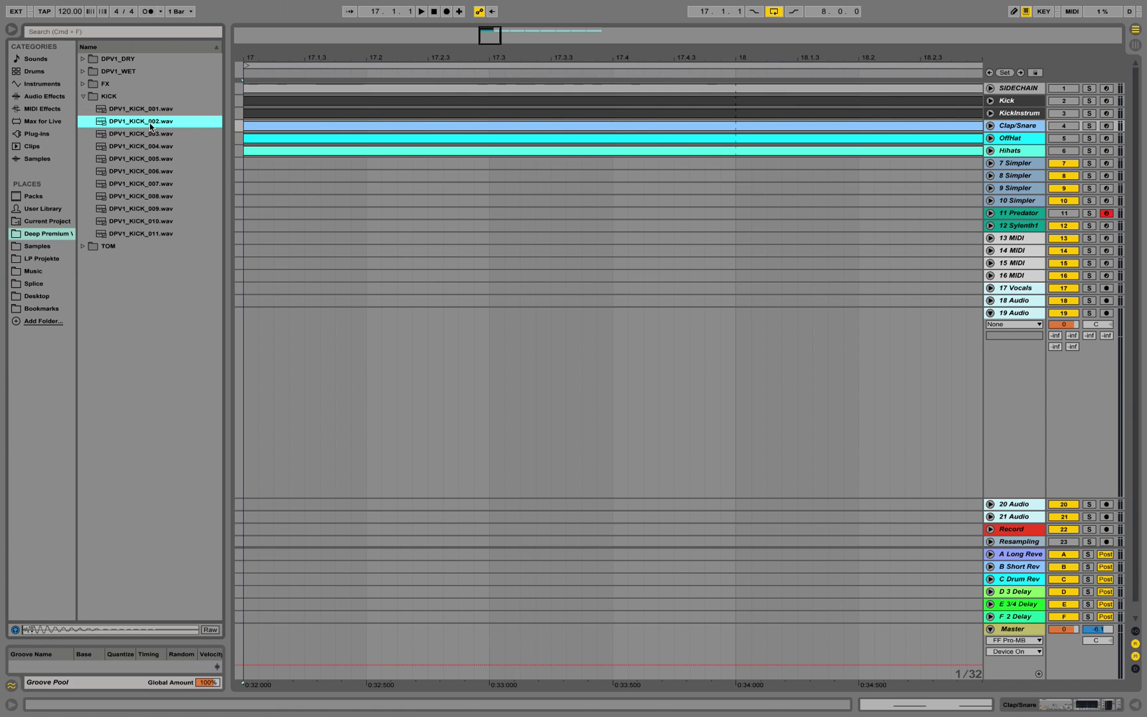
{"action": "left_click", "coordinate": [151, 133]}
{"action": "left_click", "coordinate": [153, 147]}
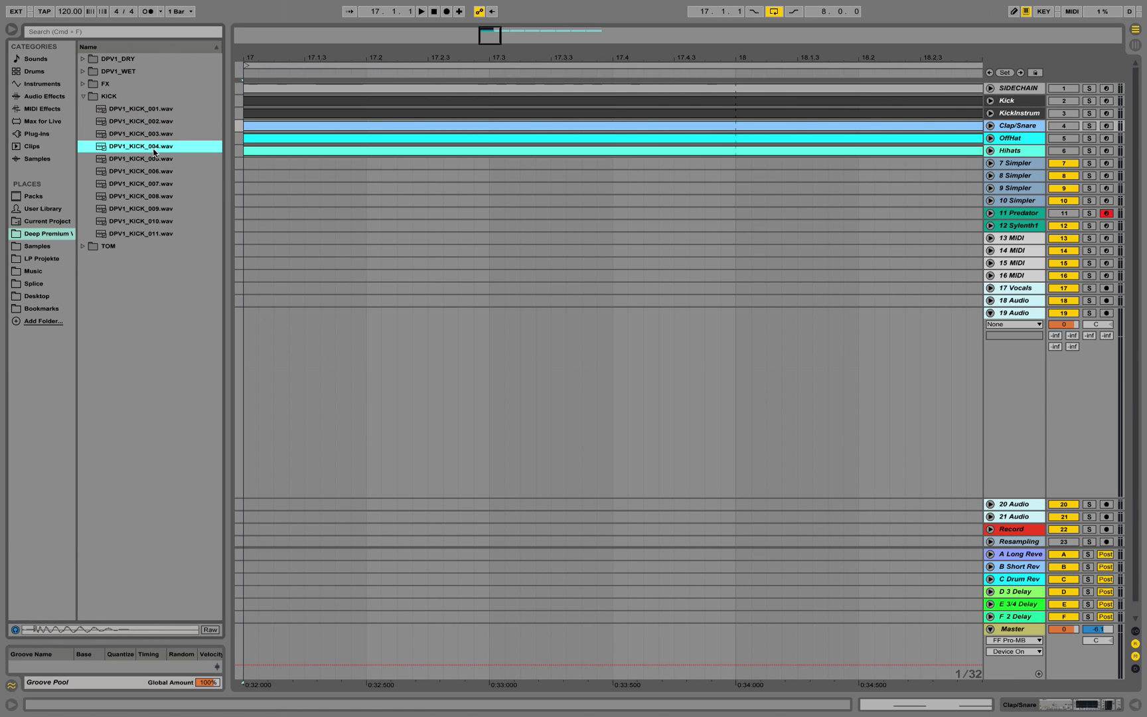
{"action": "left_click", "coordinate": [148, 162]}
{"action": "left_click", "coordinate": [126, 172]}
{"action": "left_click", "coordinate": [128, 184]}
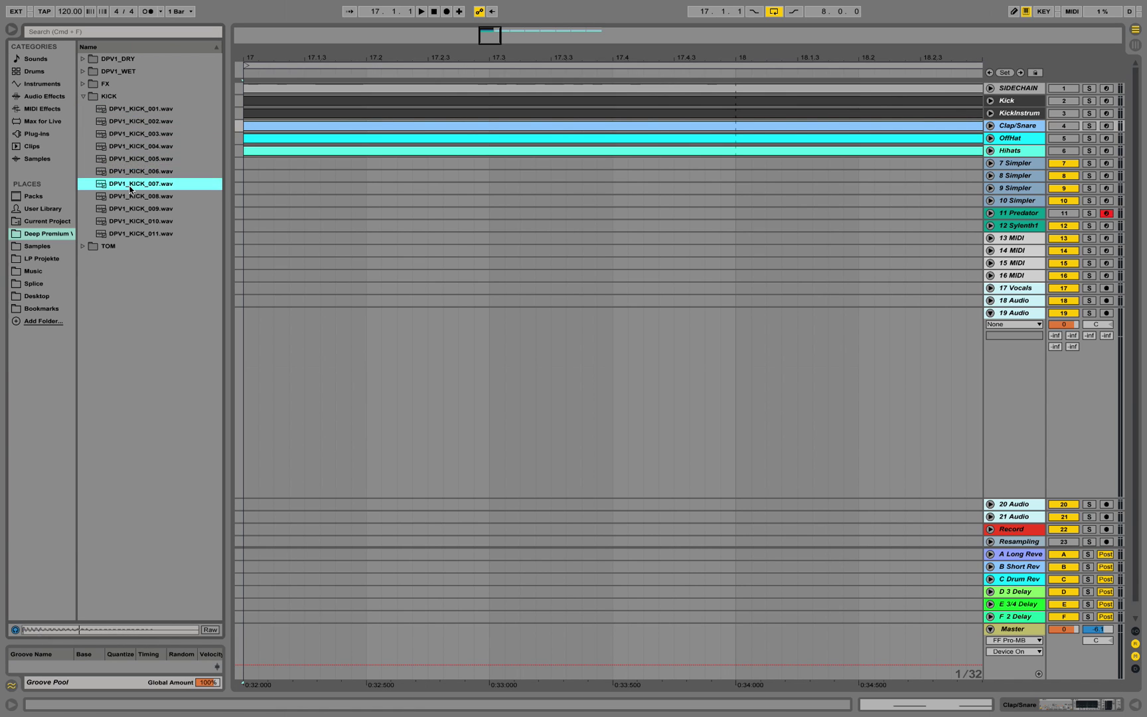
{"action": "left_click", "coordinate": [138, 196]}
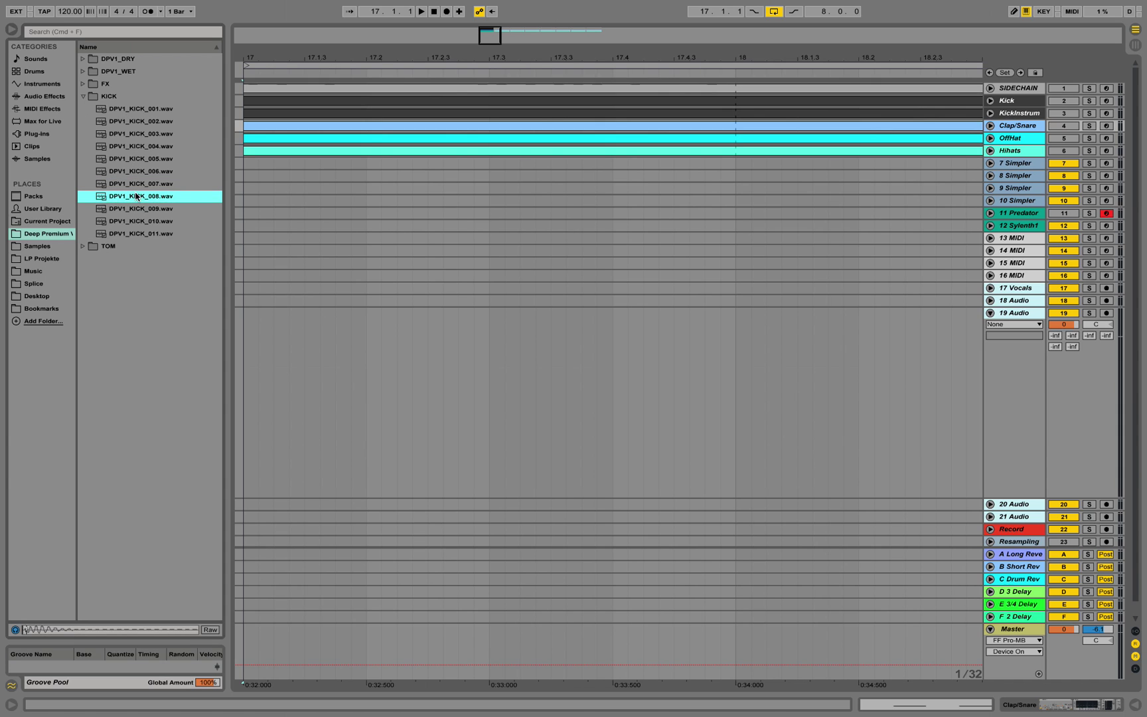
{"action": "left_click", "coordinate": [136, 208]}
{"action": "left_click", "coordinate": [143, 222]}
{"action": "left_click", "coordinate": [143, 233]}
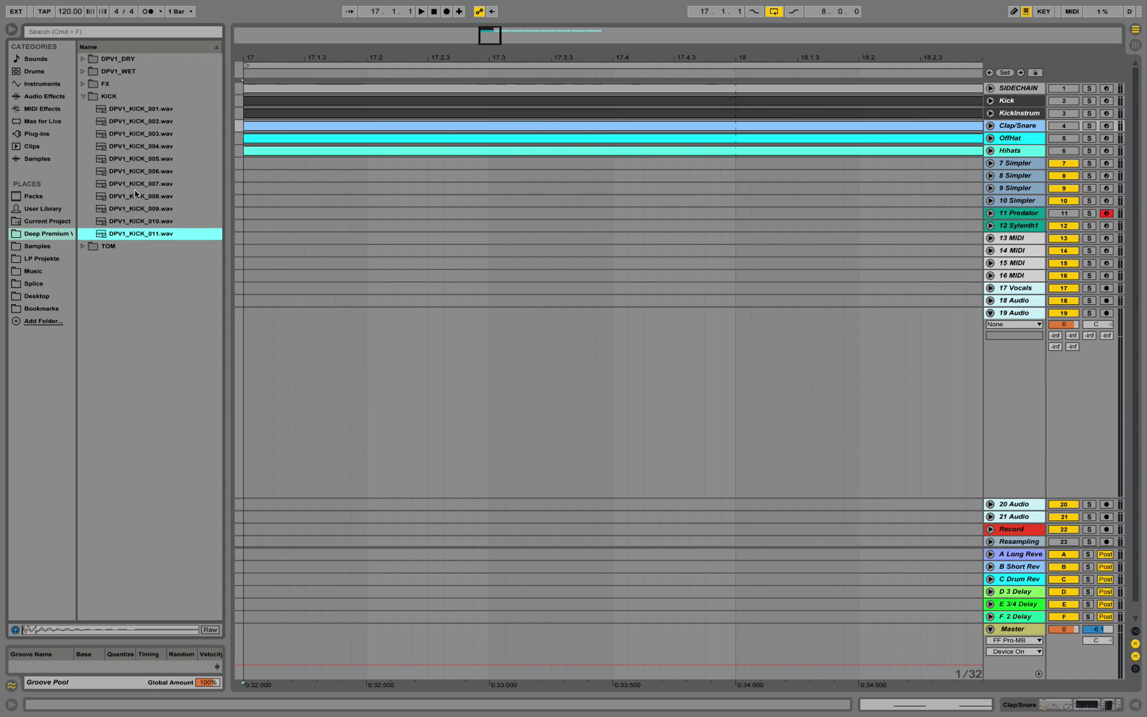
Audition the first three dry hi-hats in DPV1_DRY's CHH_DRY folder, then collapse both folders
{"action": "left_click", "coordinate": [83, 59]}
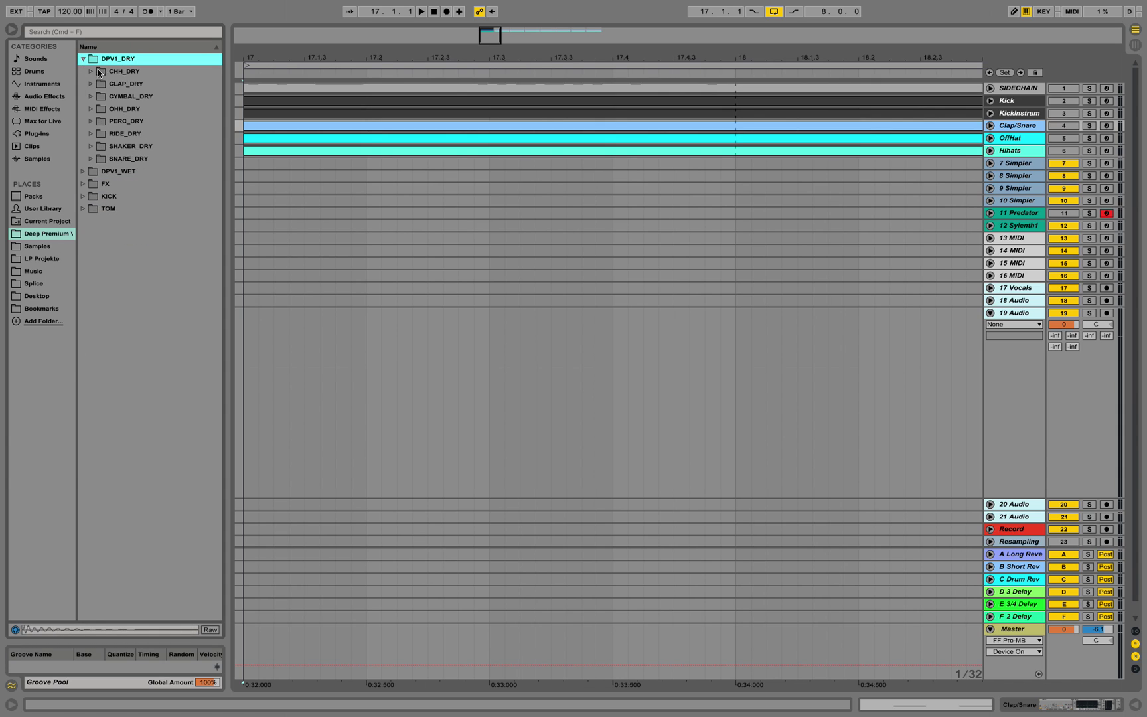
{"action": "left_click", "coordinate": [95, 70]}
{"action": "left_click", "coordinate": [148, 86]}
{"action": "left_click", "coordinate": [138, 98]}
{"action": "left_click", "coordinate": [118, 103]}
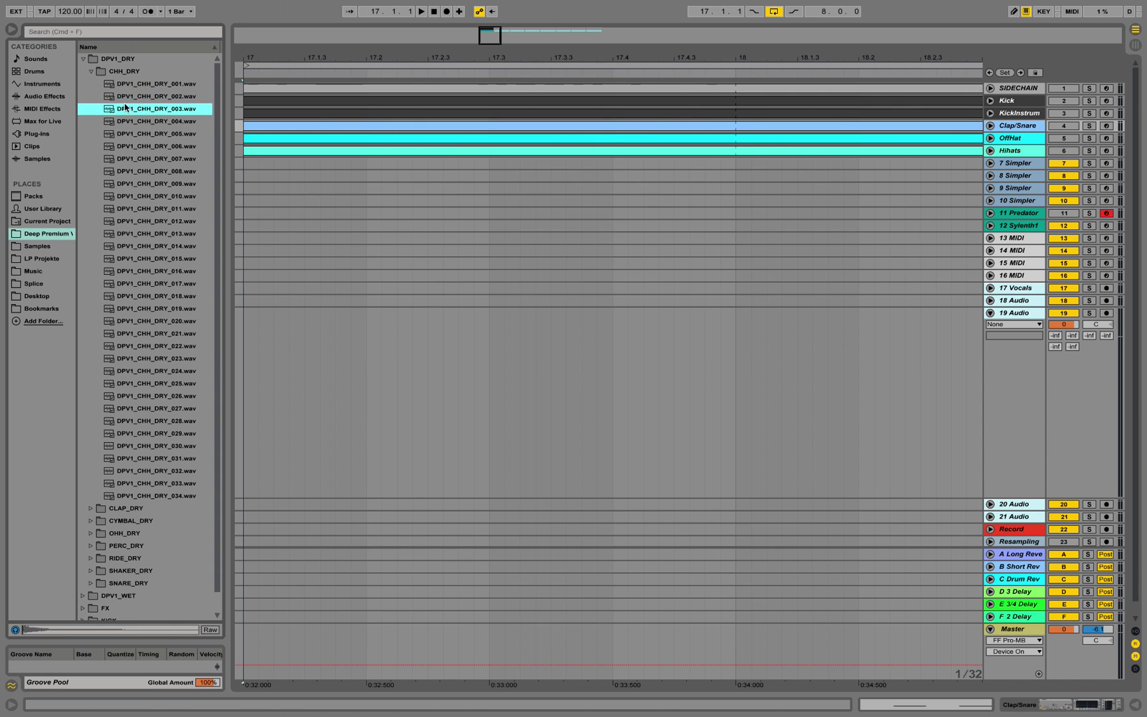
{"action": "left_click", "coordinate": [91, 71]}
{"action": "left_click", "coordinate": [83, 59]}
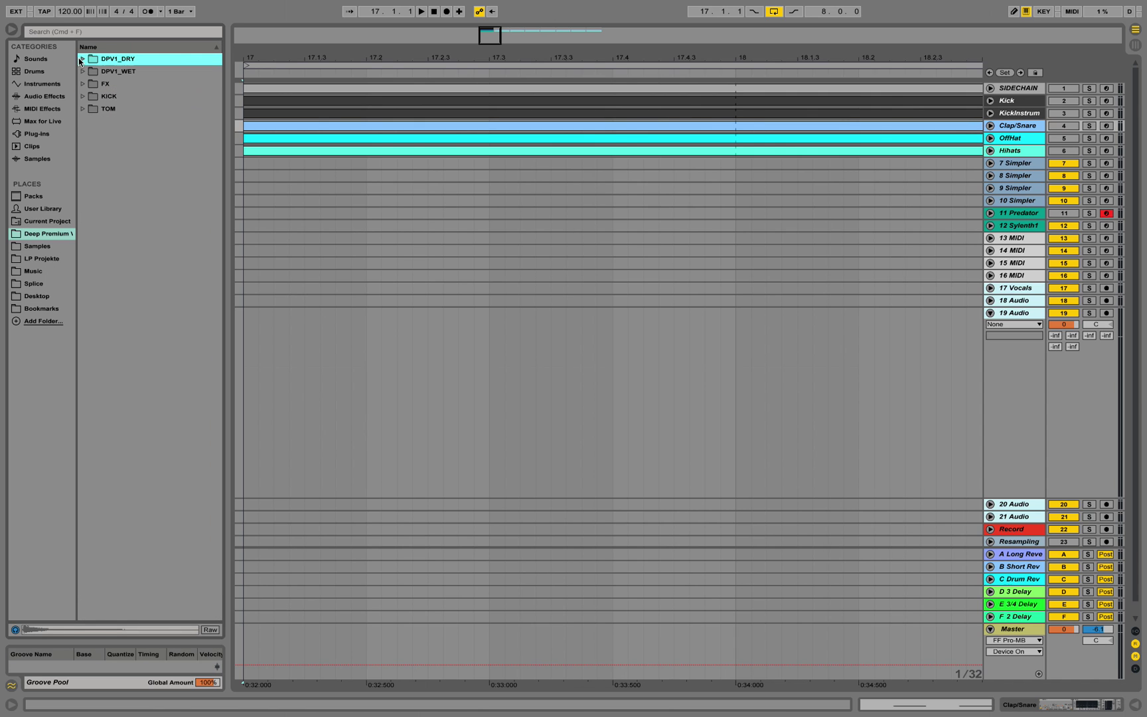
Place DPV1_KICK_006 on track 19 Audio at 17.3 and remove the DPV1_KICK_005 clip
{"action": "left_click", "coordinate": [83, 96]}
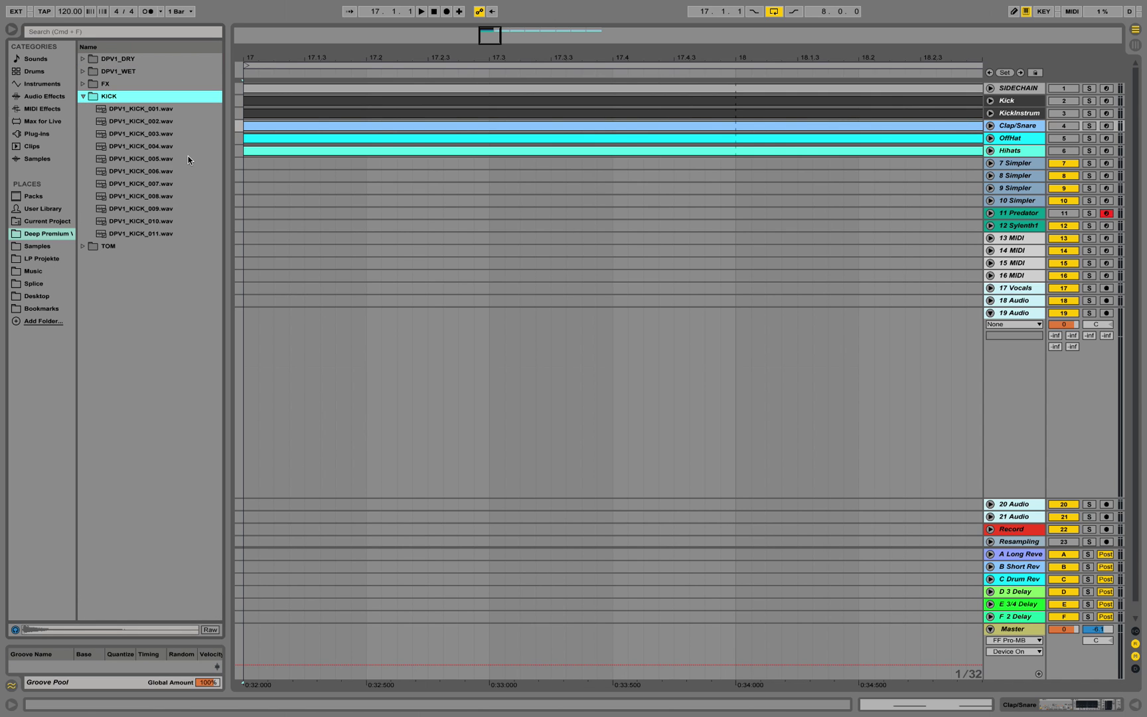
{"action": "left_click_drag", "start_coordinate": [147, 164], "coordinate": [253, 359]}
{"action": "left_click", "coordinate": [150, 171]}
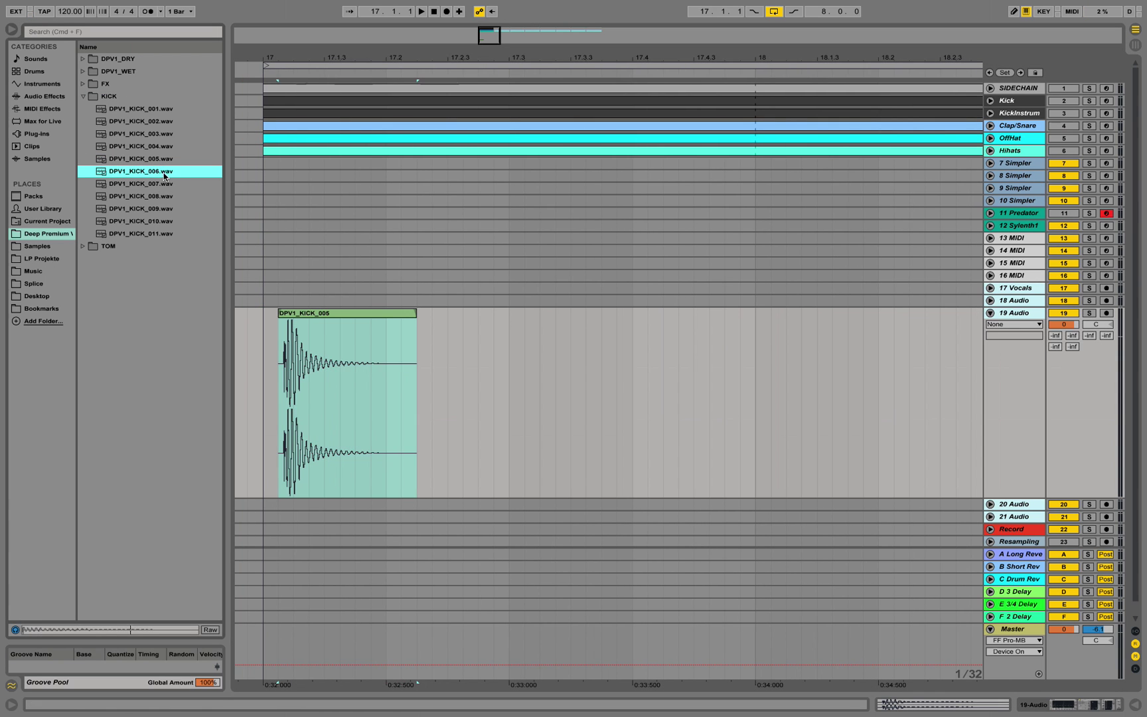
{"action": "left_click_drag", "start_coordinate": [150, 171], "coordinate": [506, 374]}
{"action": "left_click", "coordinate": [355, 317]}
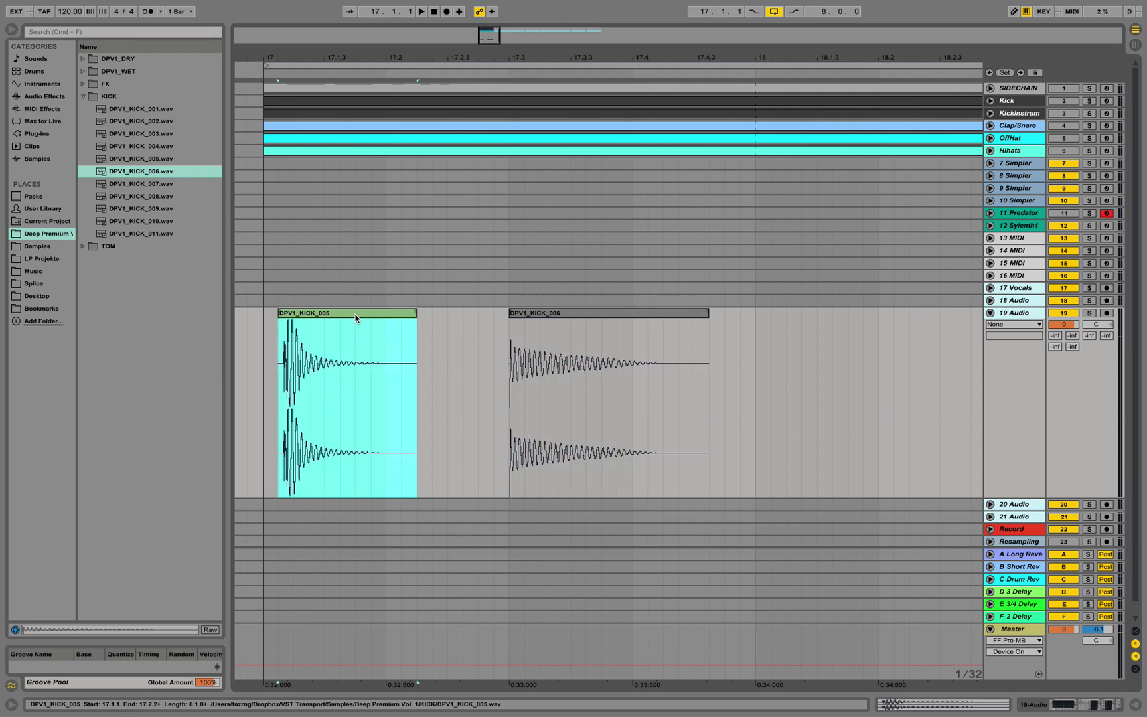
{"action": "key", "text": "Delete"}
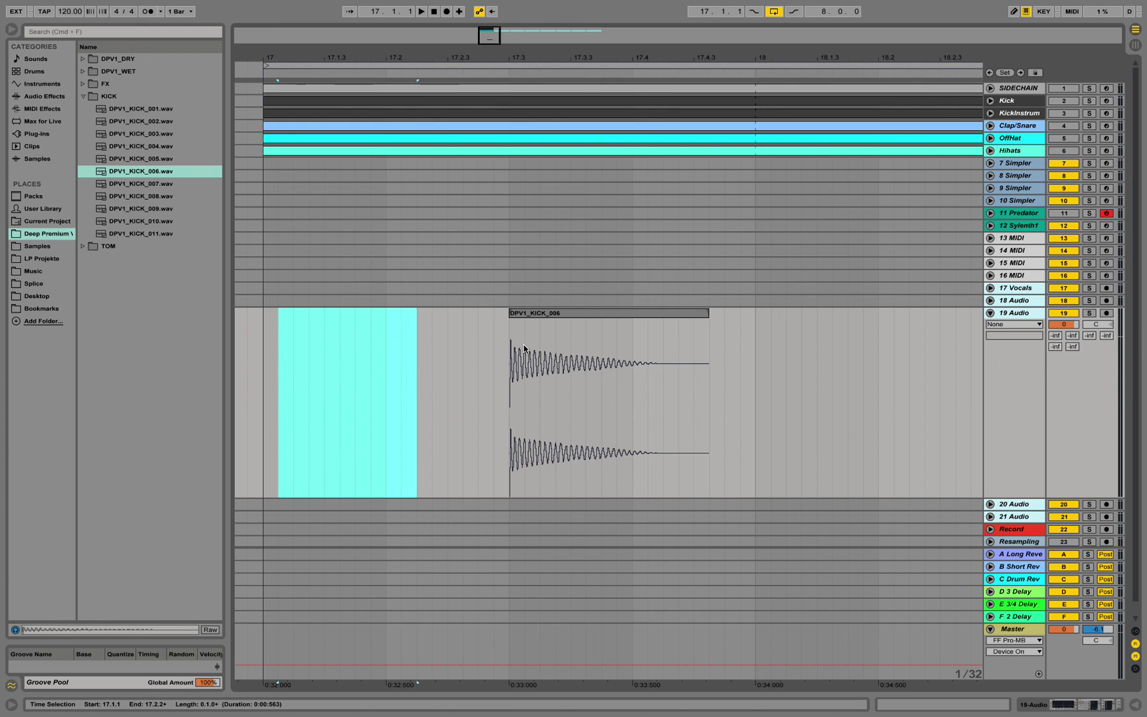
Play the kick from 17.2.3, reset master volume to 0 dB, and replay the clip
{"action": "left_click", "coordinate": [157, 176]}
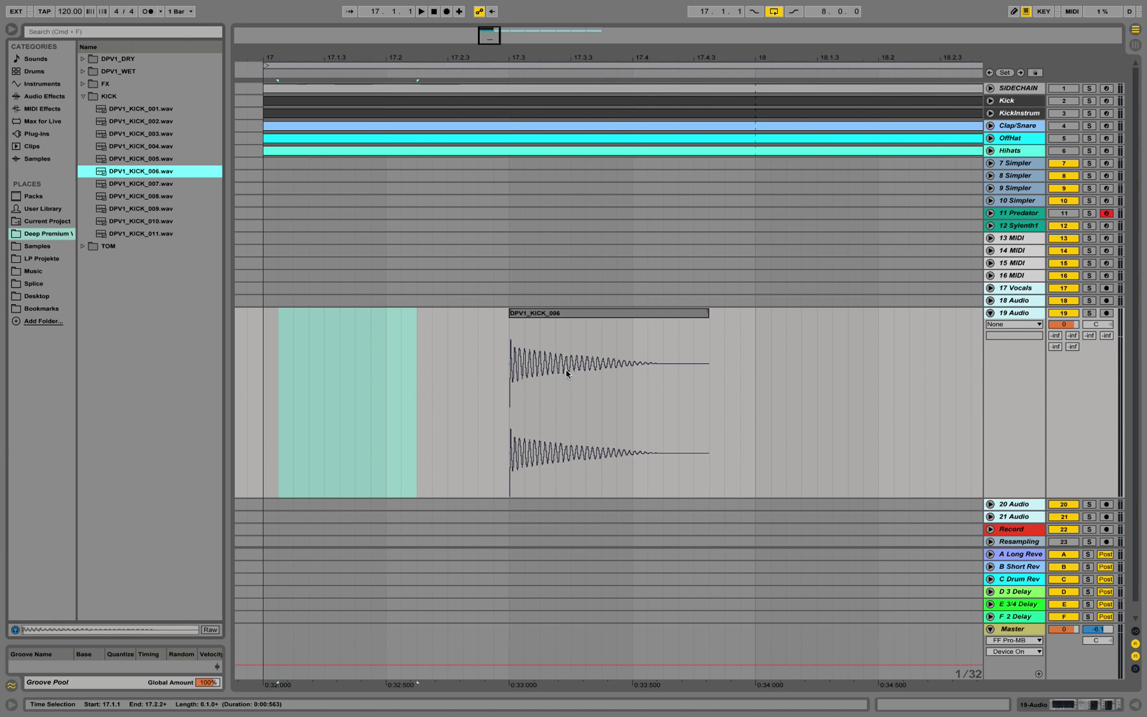
{"action": "left_click", "coordinate": [464, 342]}
{"action": "key", "text": "space"}
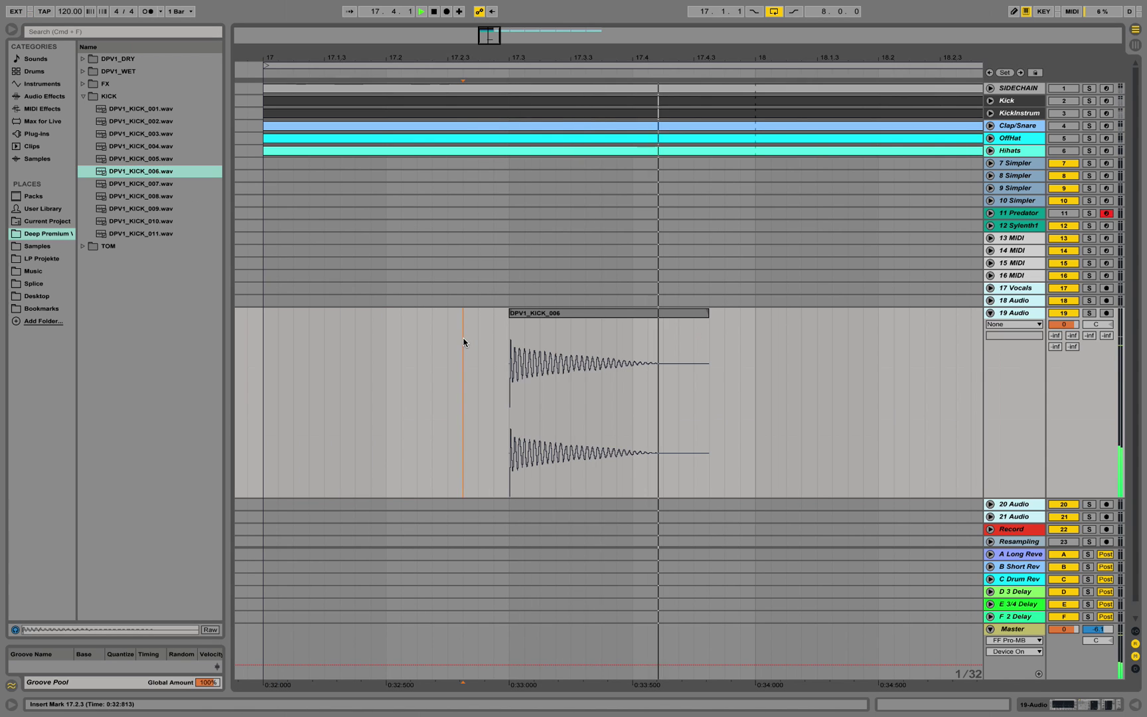
{"action": "key", "text": "space"}
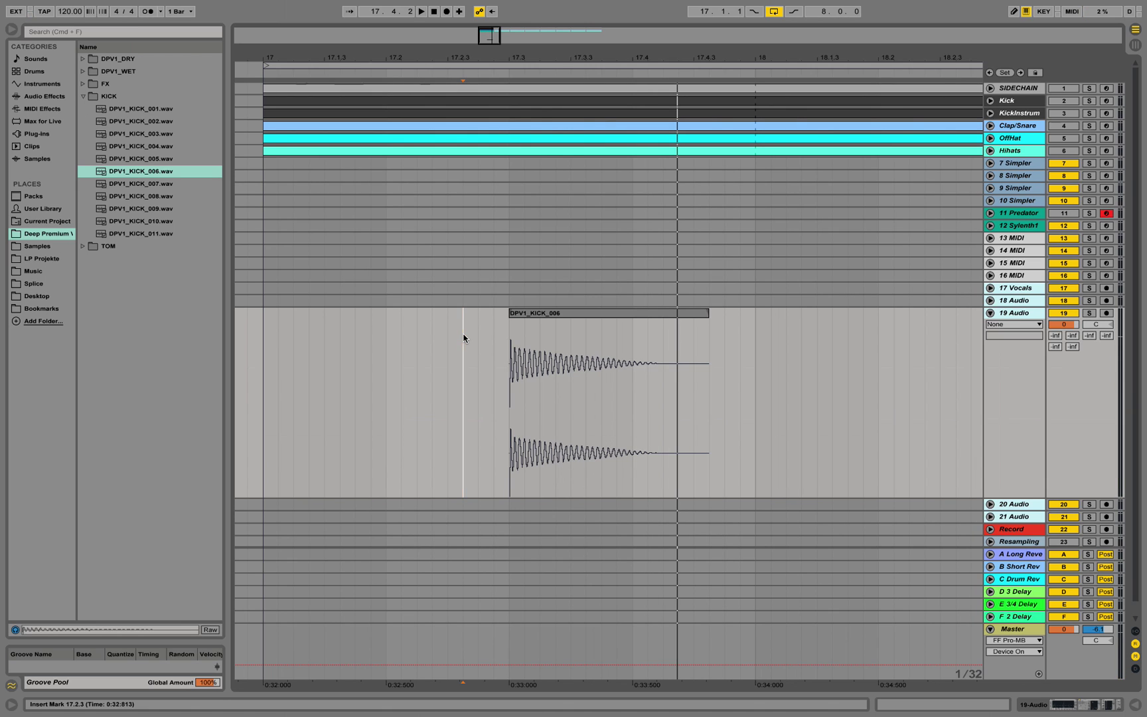
{"action": "key", "text": "Delete"}
{"action": "left_click", "coordinate": [155, 174]}
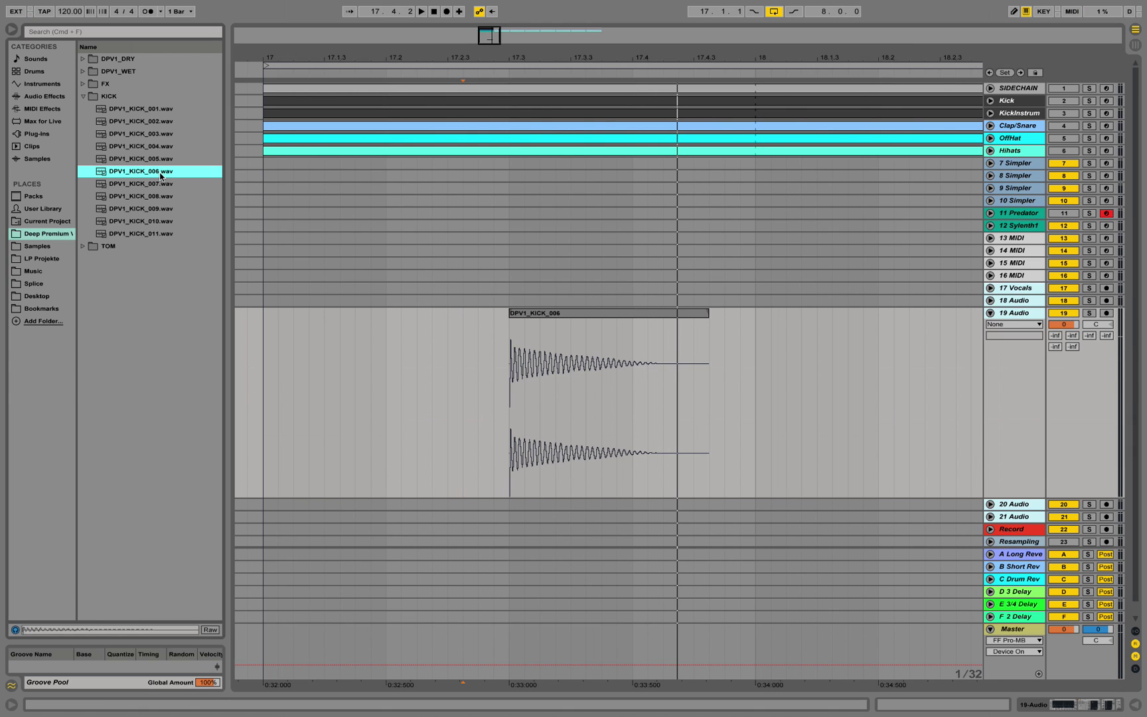
{"action": "left_click", "coordinate": [536, 316]}
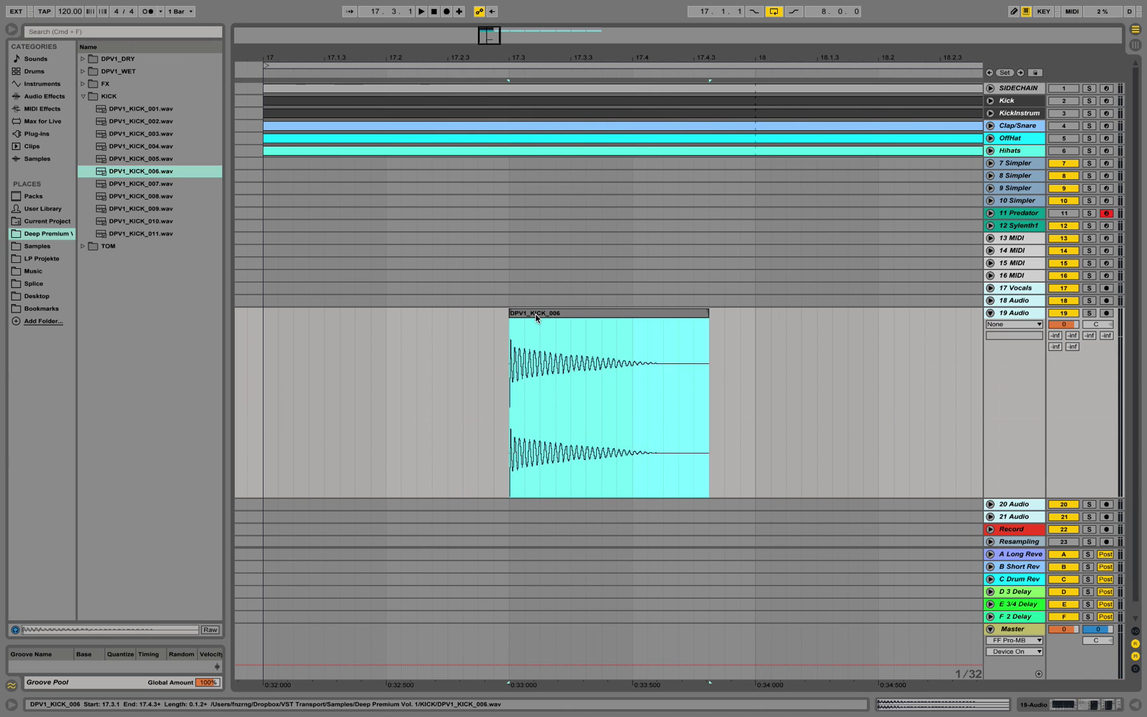
{"action": "key", "text": "space"}
{"action": "key", "text": "space"}
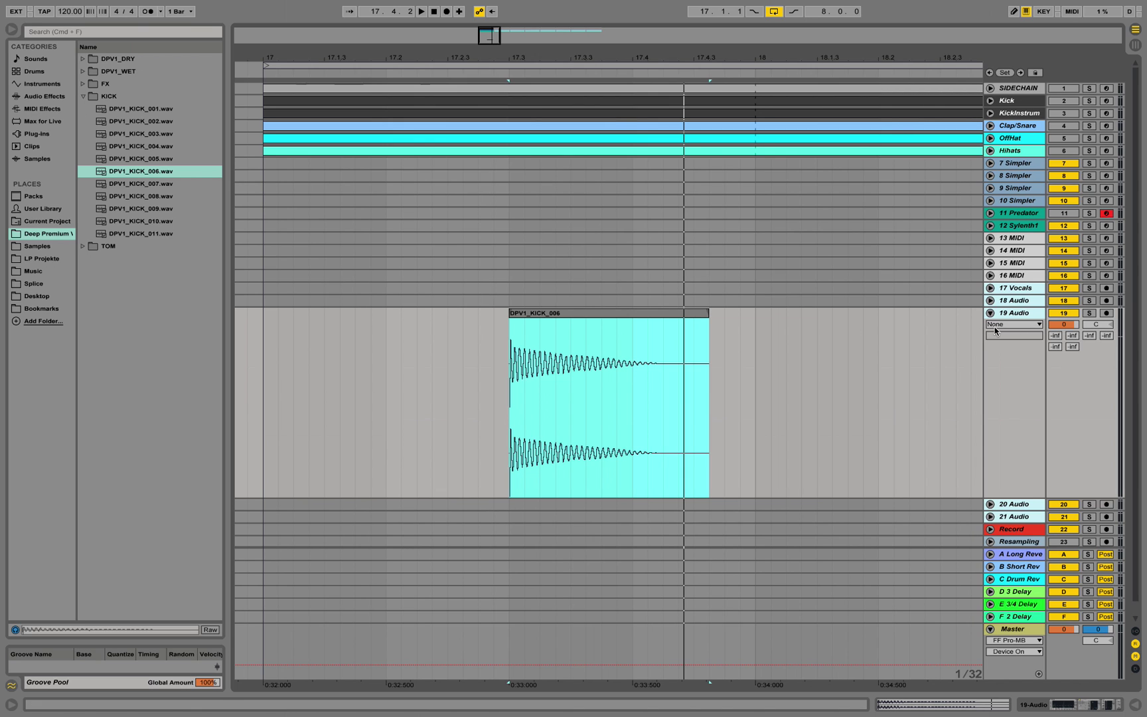
Turn on Show Fades for the DPV1_KICK_006 clip and zoom into its short fade-in
{"action": "right_click", "coordinate": [654, 310]}
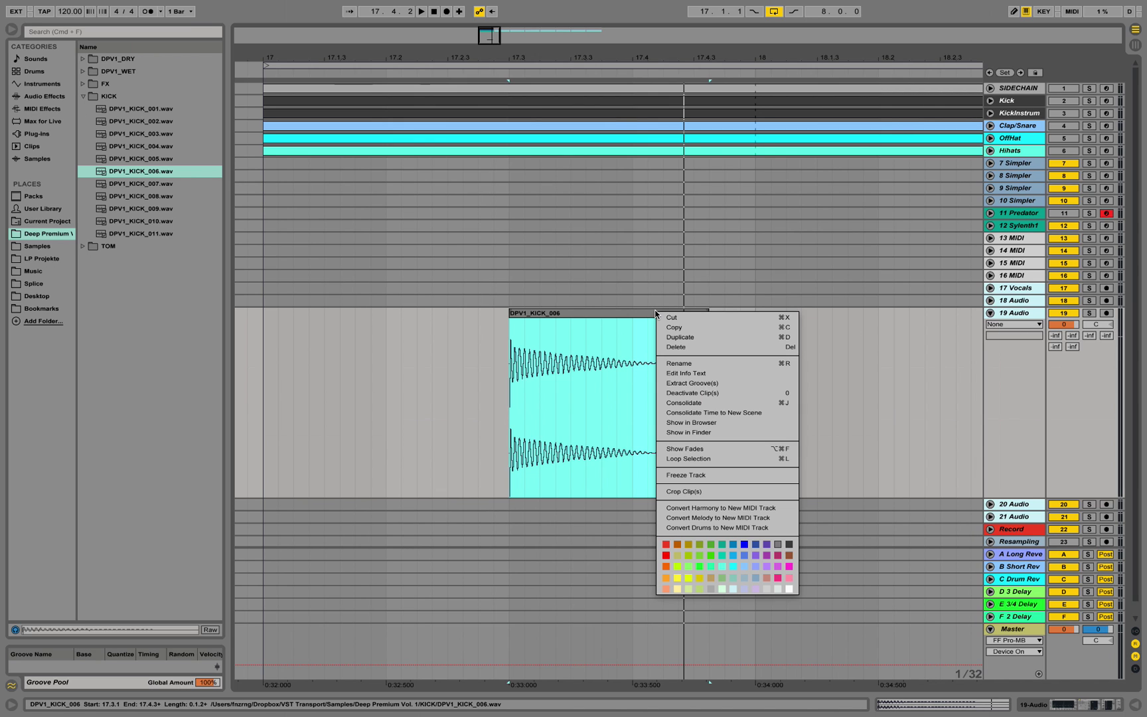
{"action": "left_click", "coordinate": [754, 450]}
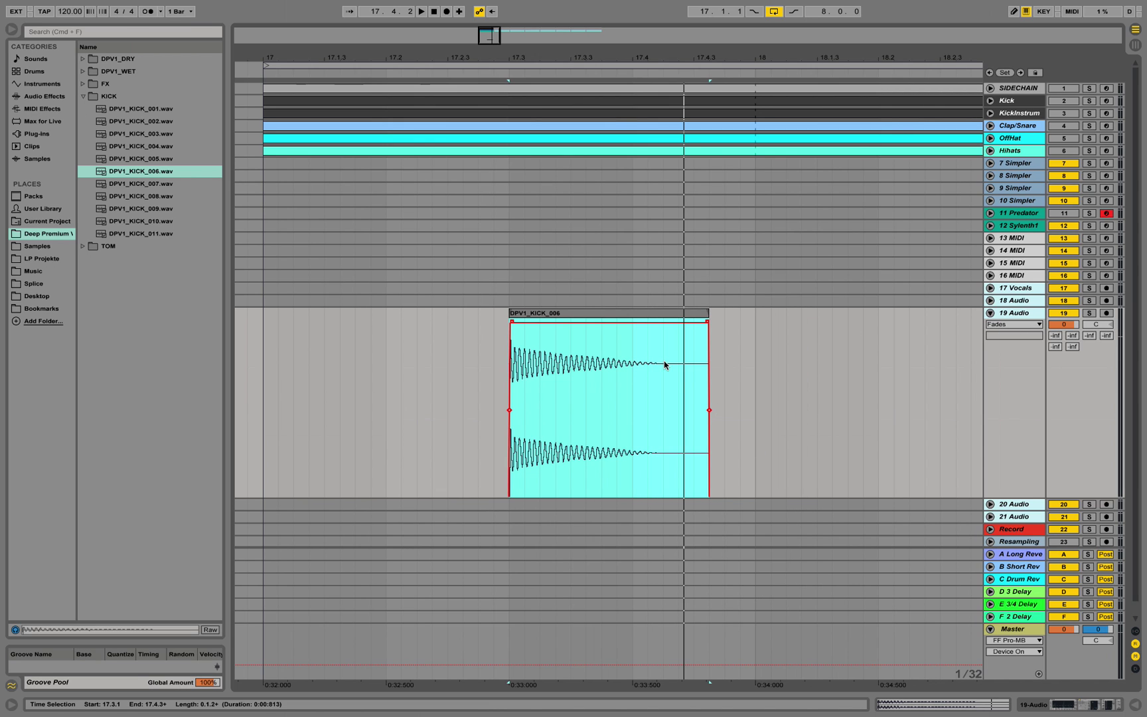
{"action": "left_click_drag", "start_coordinate": [531, 58], "coordinate": [531, 173]}
{"action": "mouse_move", "coordinate": [328, 53]}
{"action": "left_mouse_down"}
{"action": "mouse_move", "coordinate": [328, 99]}
{"action": "mouse_move", "coordinate": [434, 339]}
{"action": "left_mouse_up"}
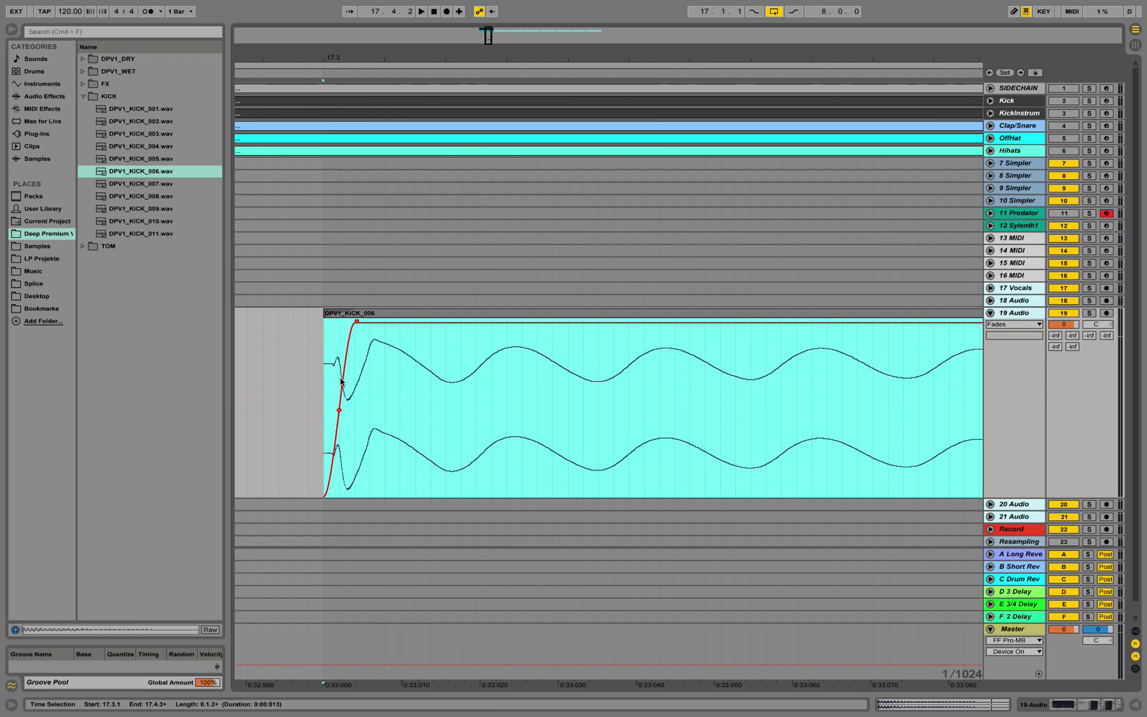
Drag the kick clip's fade-in out and play it back without the fade-in
{"action": "left_click", "coordinate": [323, 385]}
{"action": "key", "text": "space"}
{"action": "key", "text": "space"}
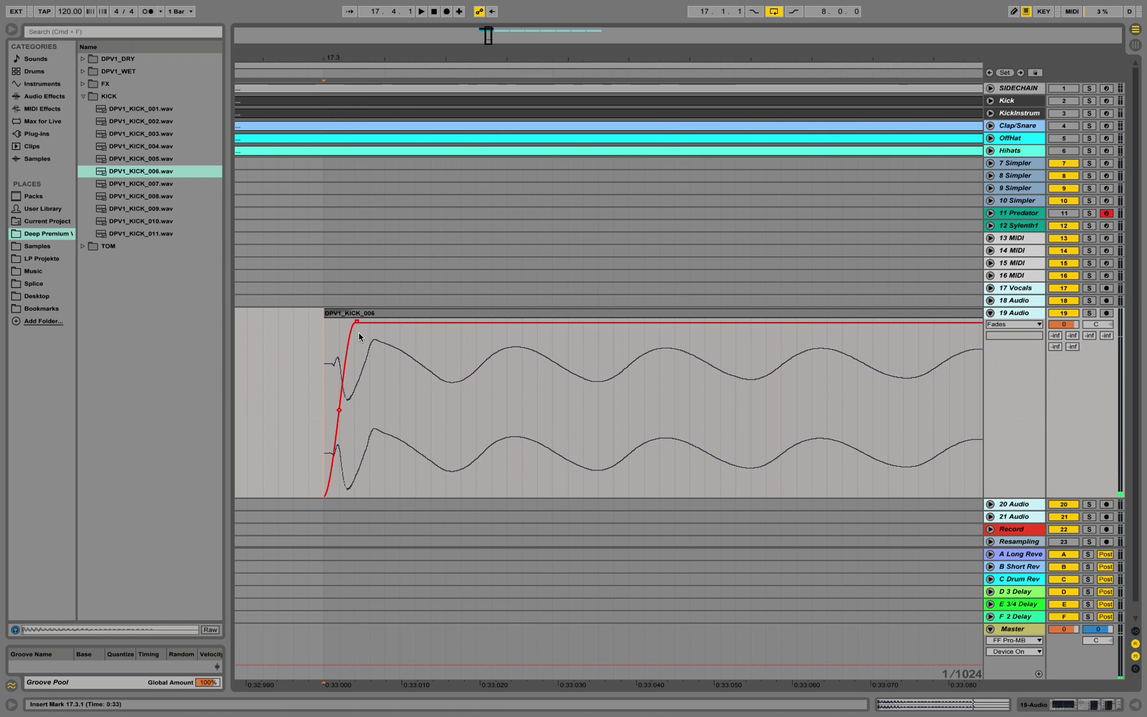
{"action": "left_click_drag", "start_coordinate": [354, 321], "coordinate": [287, 350]}
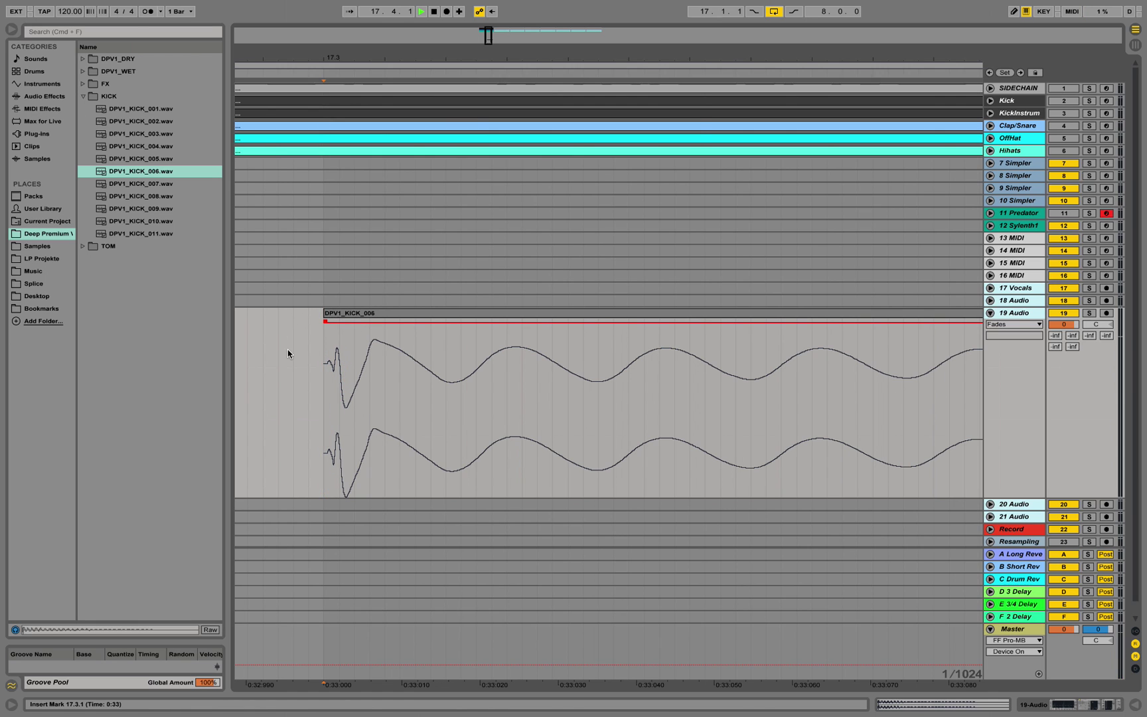
{"action": "key", "text": "space"}
{"action": "key", "text": "space"}
Add a fade-out to the end of the kick clip and play it back
{"action": "left_click_drag", "start_coordinate": [432, 56], "coordinate": [432, 32]}
{"action": "left_click_drag", "start_coordinate": [891, 322], "coordinate": [848, 322]}
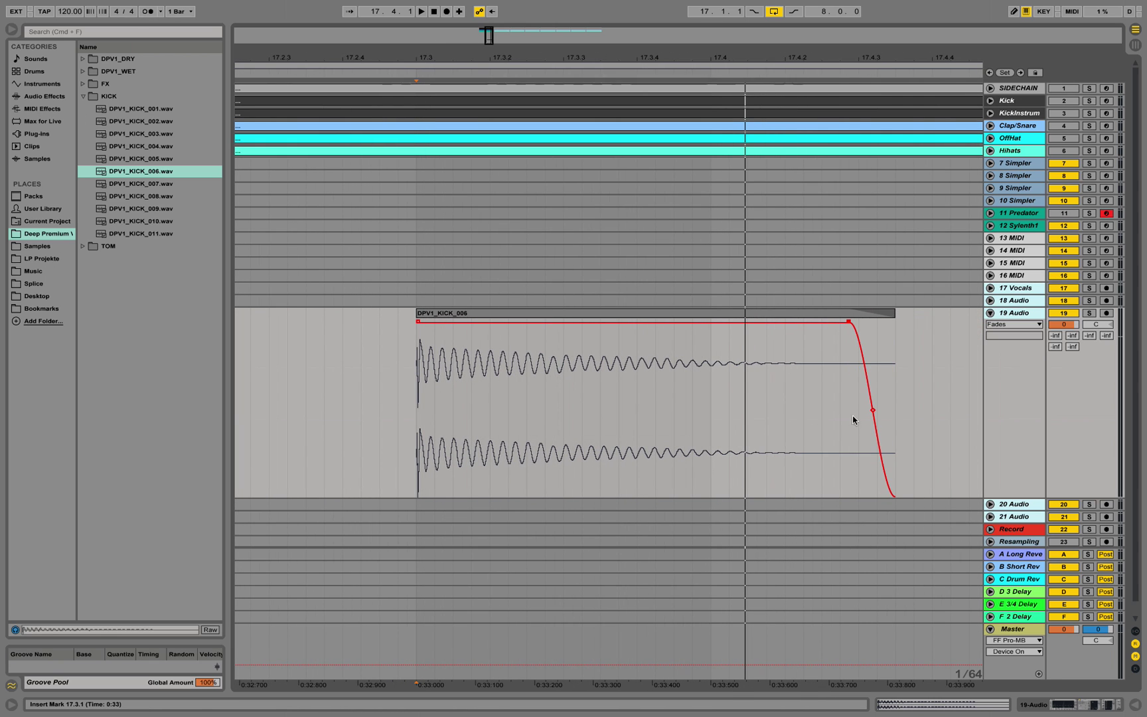
{"action": "left_click", "coordinate": [418, 398]}
{"action": "key", "text": "space"}
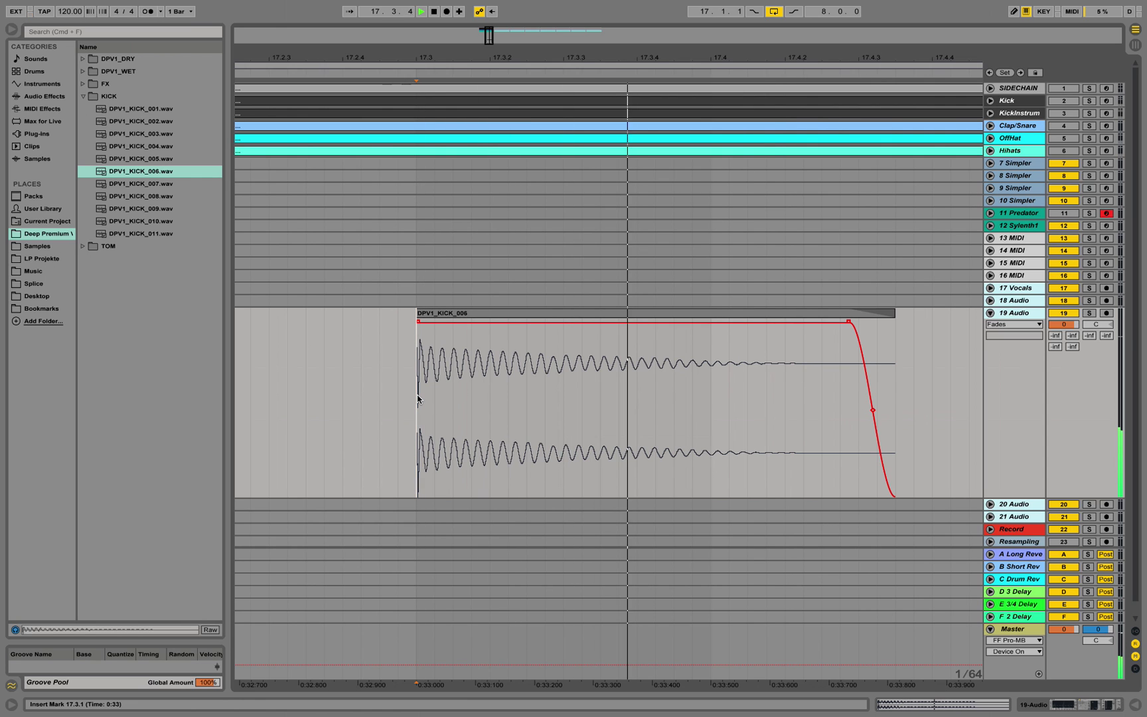
{"action": "key", "text": "space"}
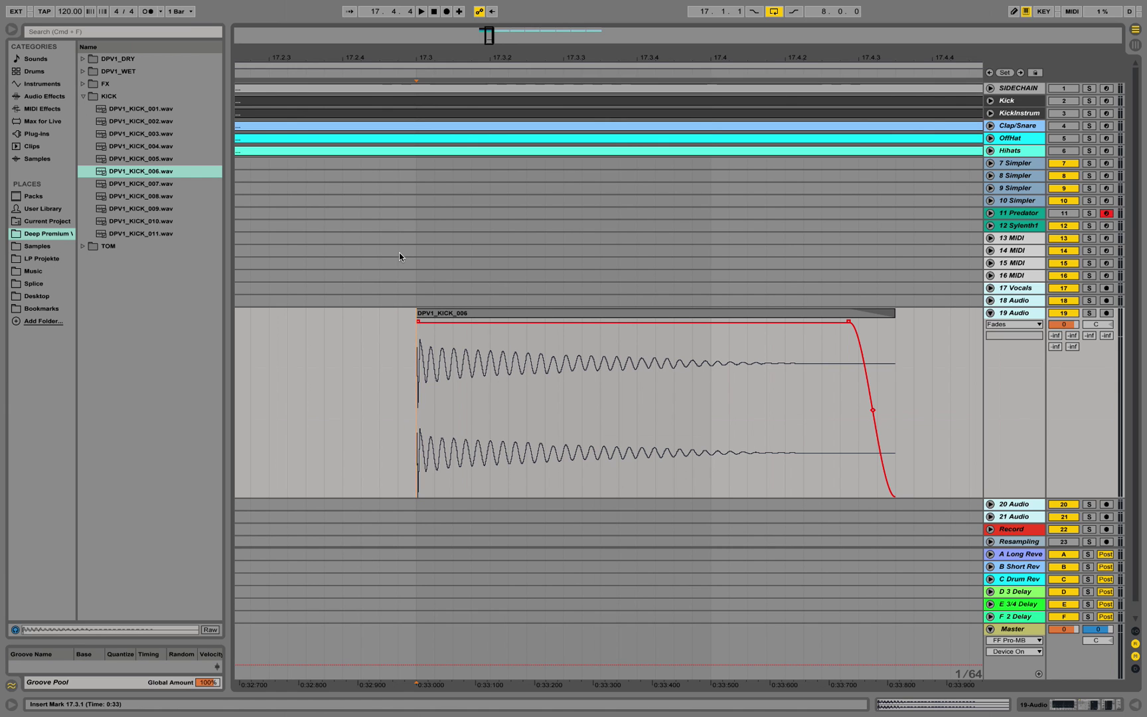
Set Create Fades on Clip Edges to Off on the Record/Warp/Launch preferences page
{"action": "mouse_move", "coordinate": [213, 3]}
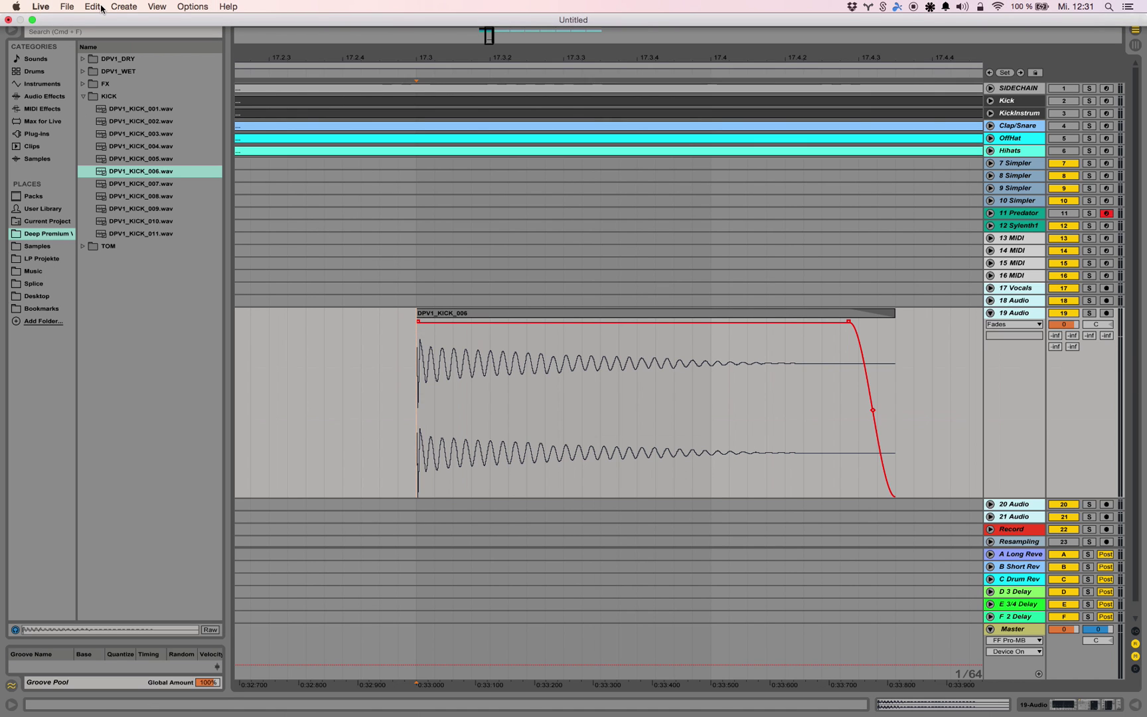
{"action": "left_click", "coordinate": [40, 6]}
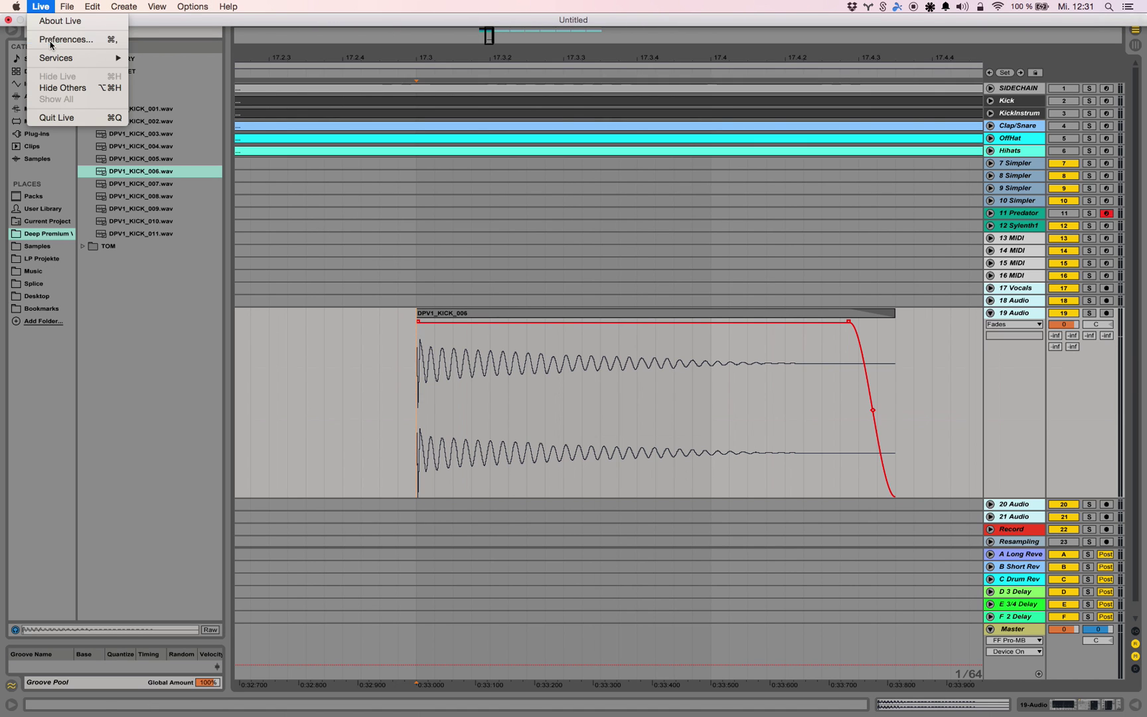
{"action": "left_click", "coordinate": [52, 40]}
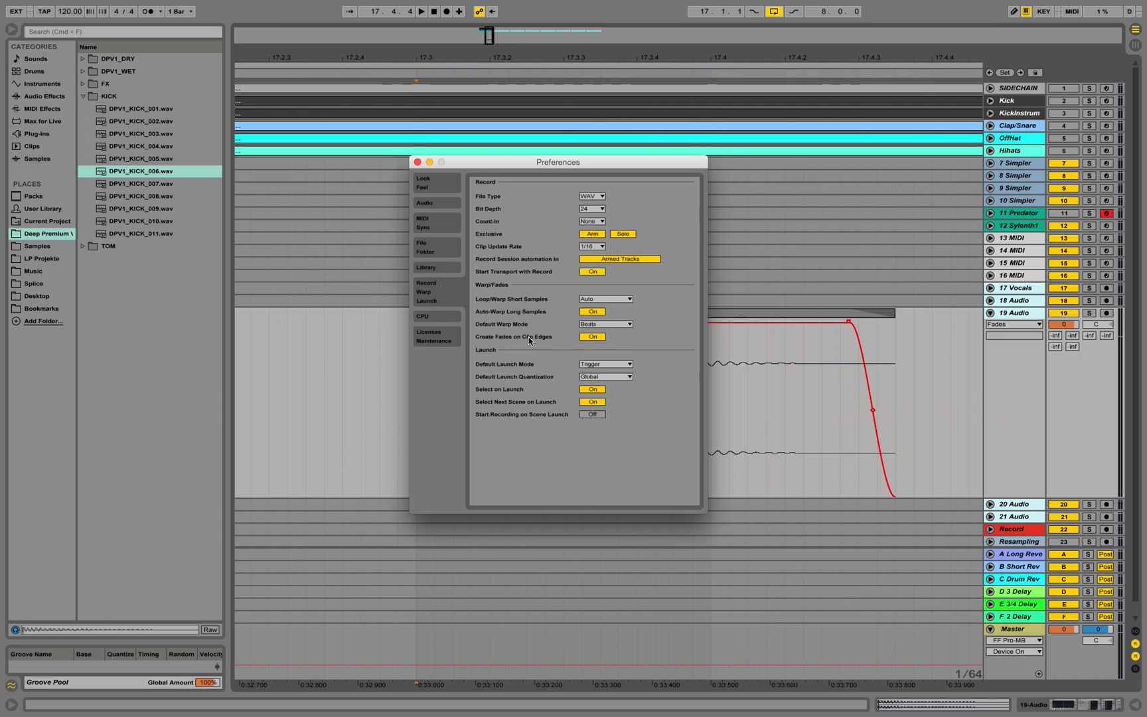
{"action": "left_click", "coordinate": [593, 338]}
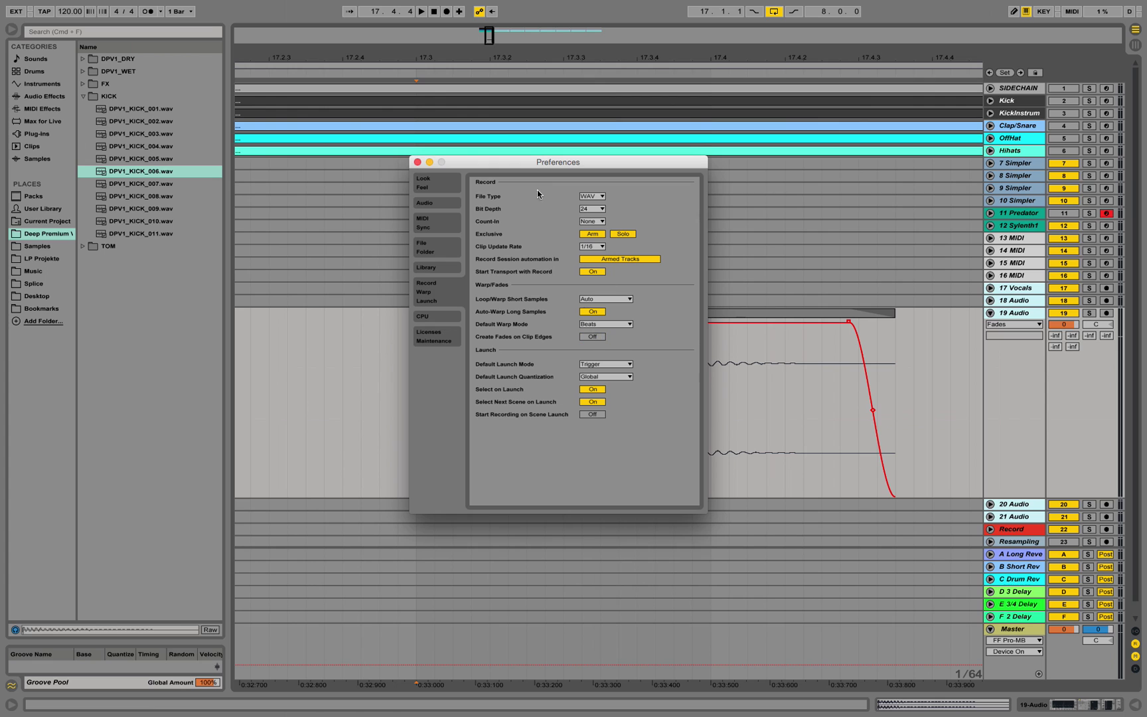
{"action": "left_click", "coordinate": [417, 162]}
{"action": "left_click", "coordinate": [471, 313]}
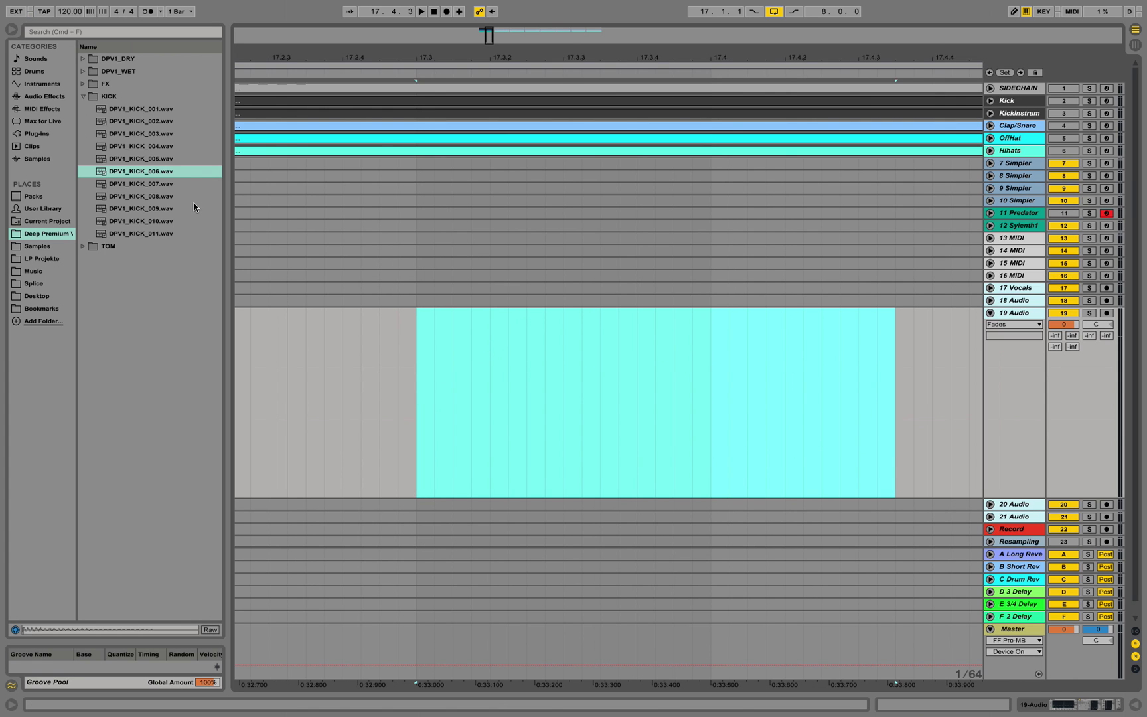
Preview kicks 006, 007, 008 and 011, settling back on DPV1_KICK_006
{"action": "left_click", "coordinate": [157, 174]}
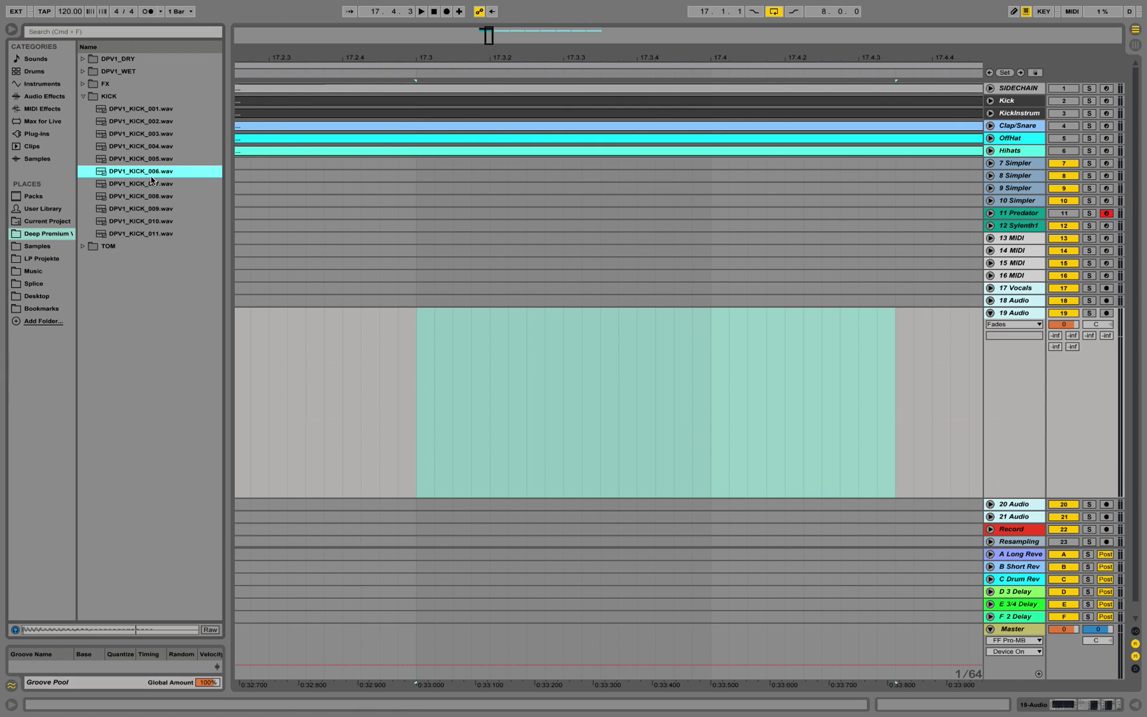
{"action": "left_click", "coordinate": [152, 183]}
{"action": "left_click", "coordinate": [152, 176]}
{"action": "left_click", "coordinate": [153, 198]}
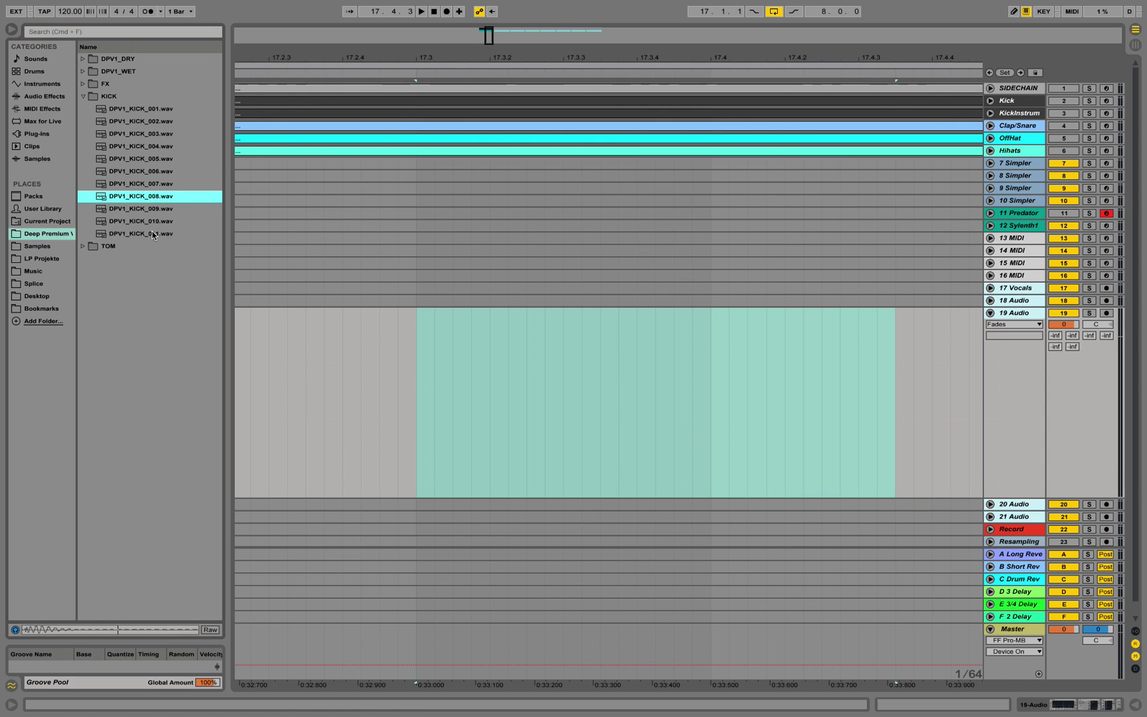
{"action": "left_click", "coordinate": [154, 236]}
{"action": "left_click", "coordinate": [158, 196]}
{"action": "left_click", "coordinate": [160, 185]}
{"action": "left_click", "coordinate": [162, 173]}
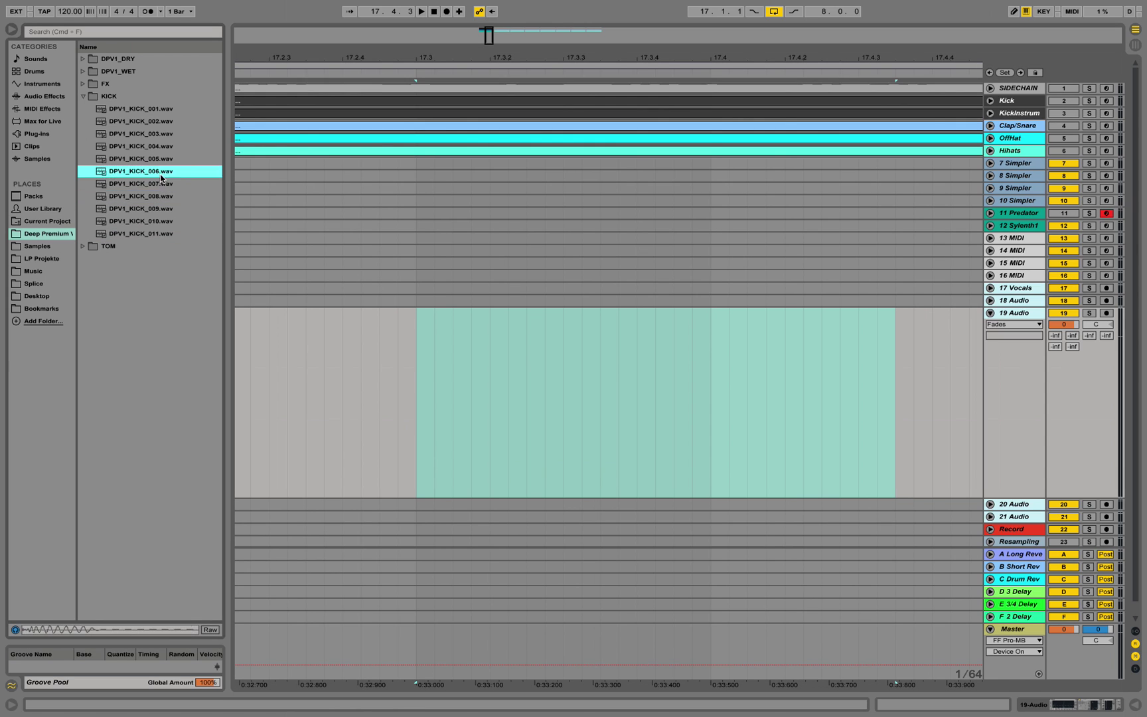
Place DPV1_KICK_006.wav on 19 Audio at 17.3.1 and confirm it has no fades
{"action": "left_click_drag", "start_coordinate": [152, 174], "coordinate": [419, 323]}
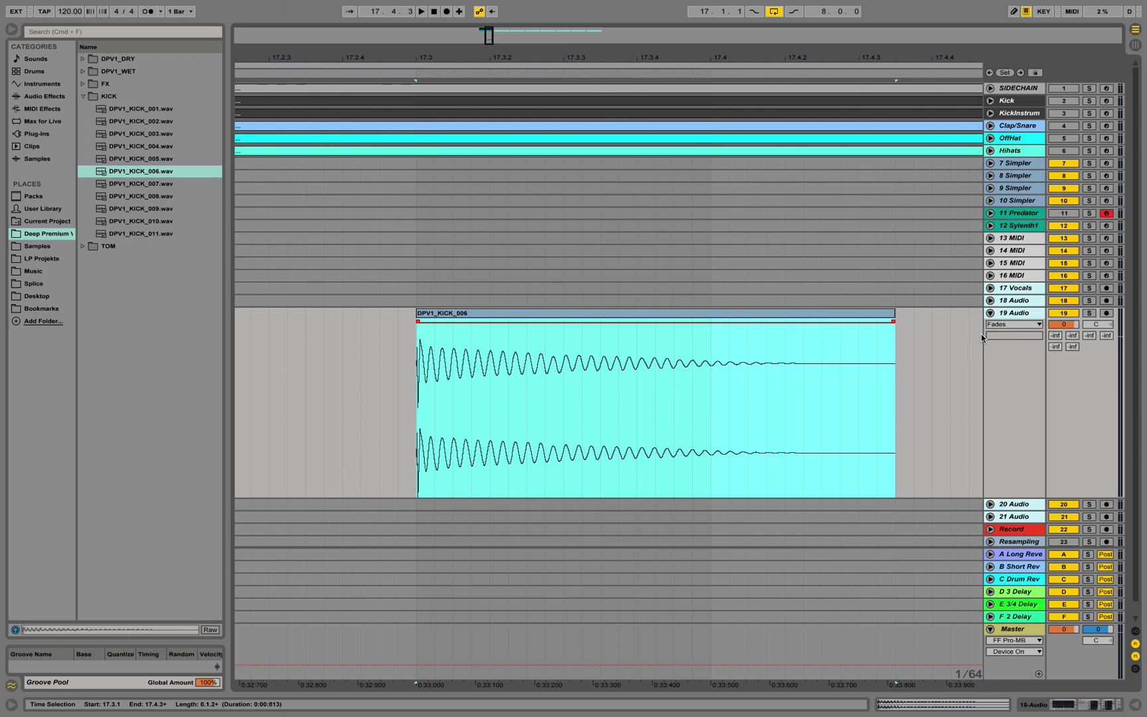
{"action": "left_click", "coordinate": [1001, 325]}
{"action": "left_click", "coordinate": [1004, 335]}
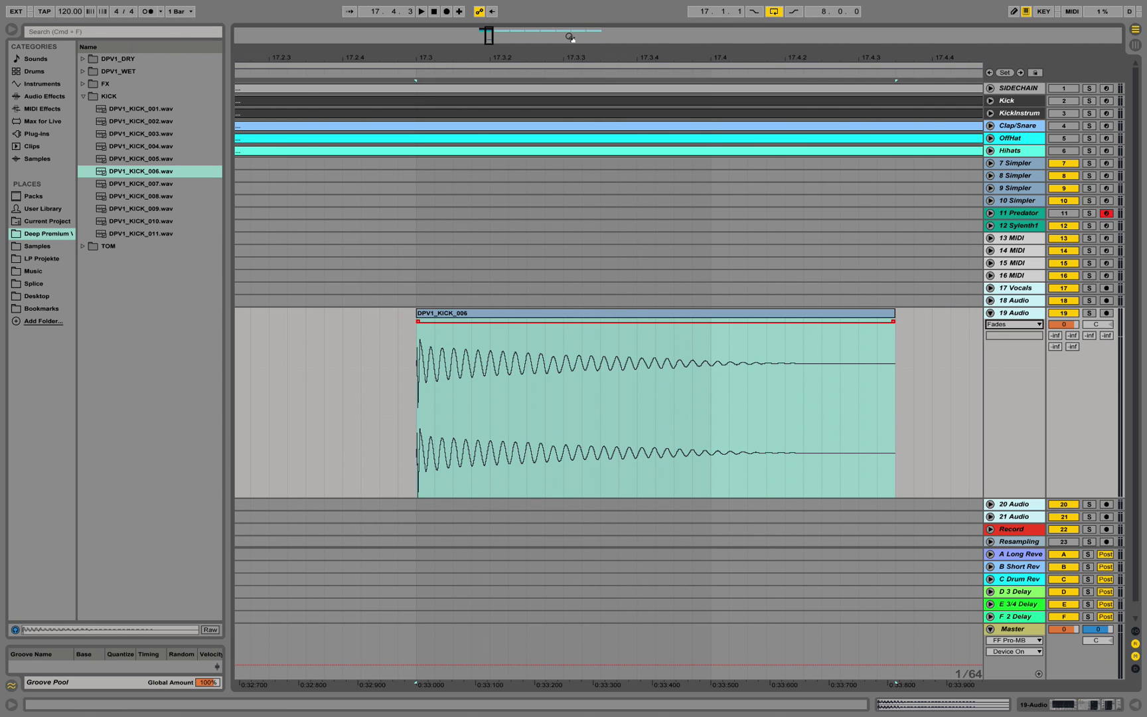
{"action": "mouse_move", "coordinate": [568, 50]}
{"action": "left_mouse_down"}
{"action": "mouse_move", "coordinate": [568, 41]}
{"action": "mouse_move", "coordinate": [529, 51]}
{"action": "left_mouse_up"}
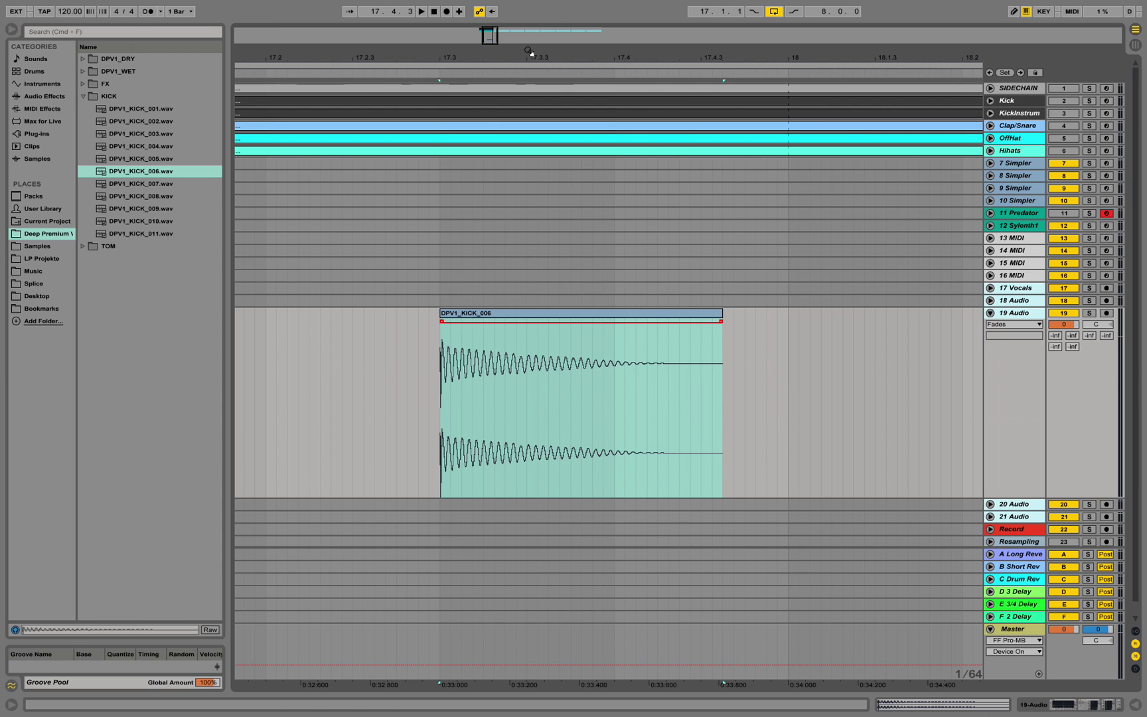
Step through the TOM samples from DPV1_TOM_001, then collapse TOM and expand DPV1_DRY
{"action": "left_click", "coordinate": [84, 250]}
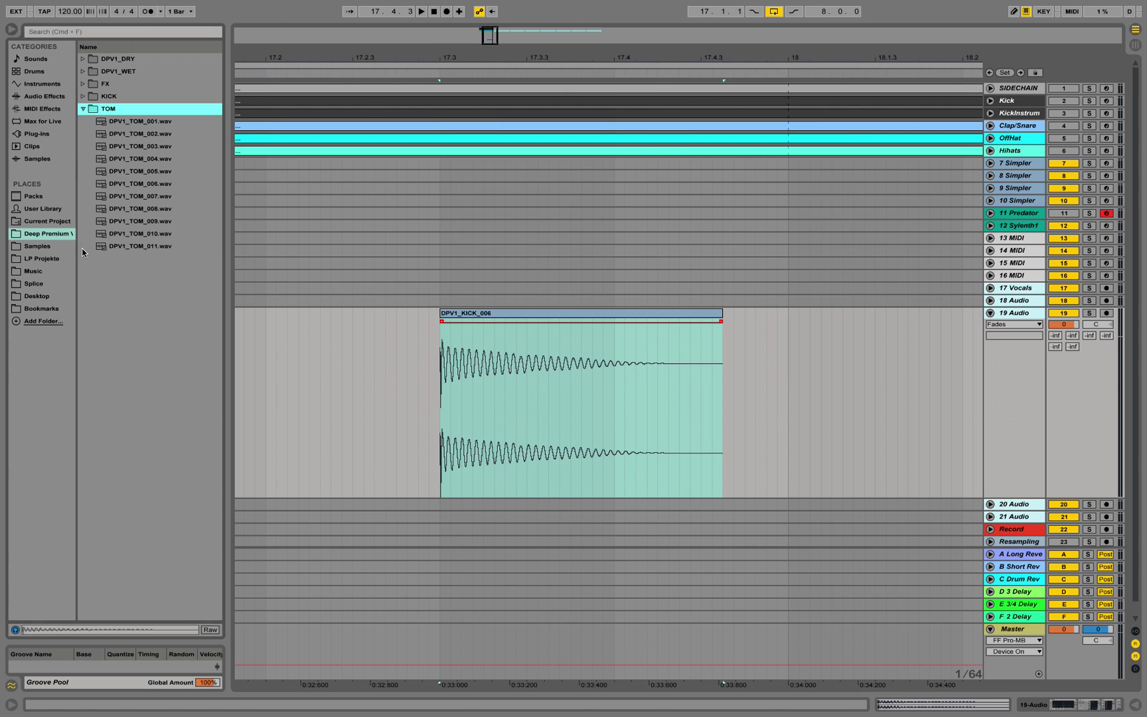
{"action": "left_click", "coordinate": [138, 122]}
{"action": "key", "text": "Down"}
{"action": "key", "text": "Down"}
{"action": "key", "text": "Down"}
{"action": "key", "text": "Down"}
{"action": "key", "text": "Down"}
{"action": "key", "text": "Down"}
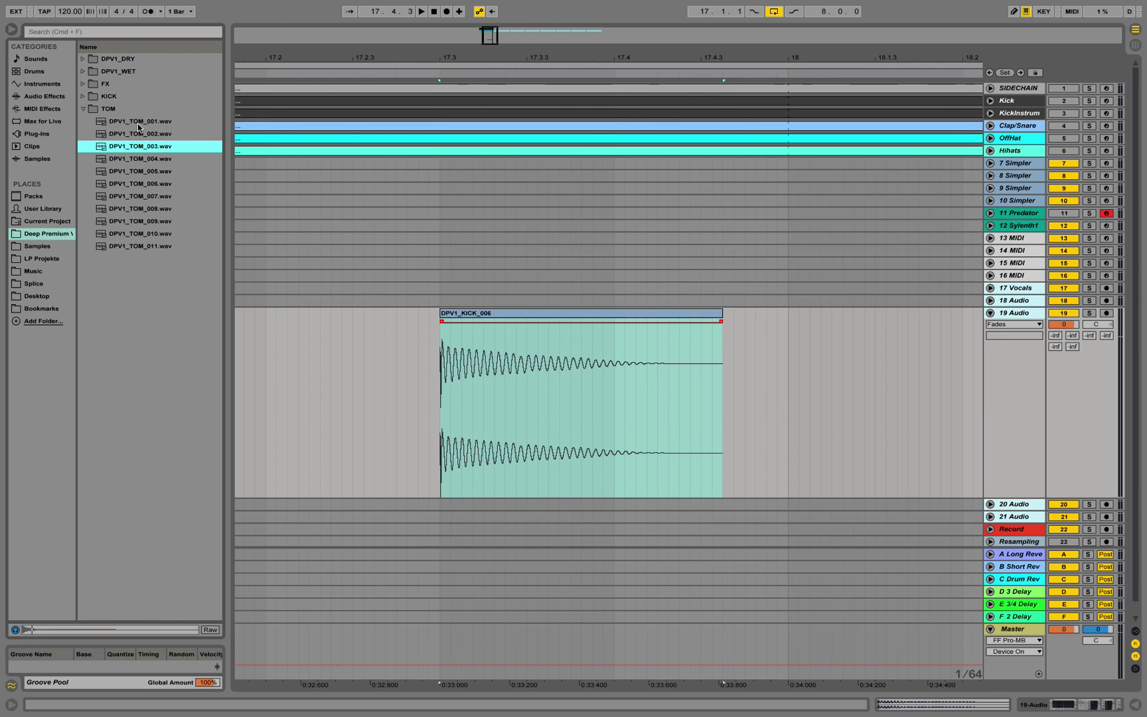
{"action": "left_click", "coordinate": [83, 108]}
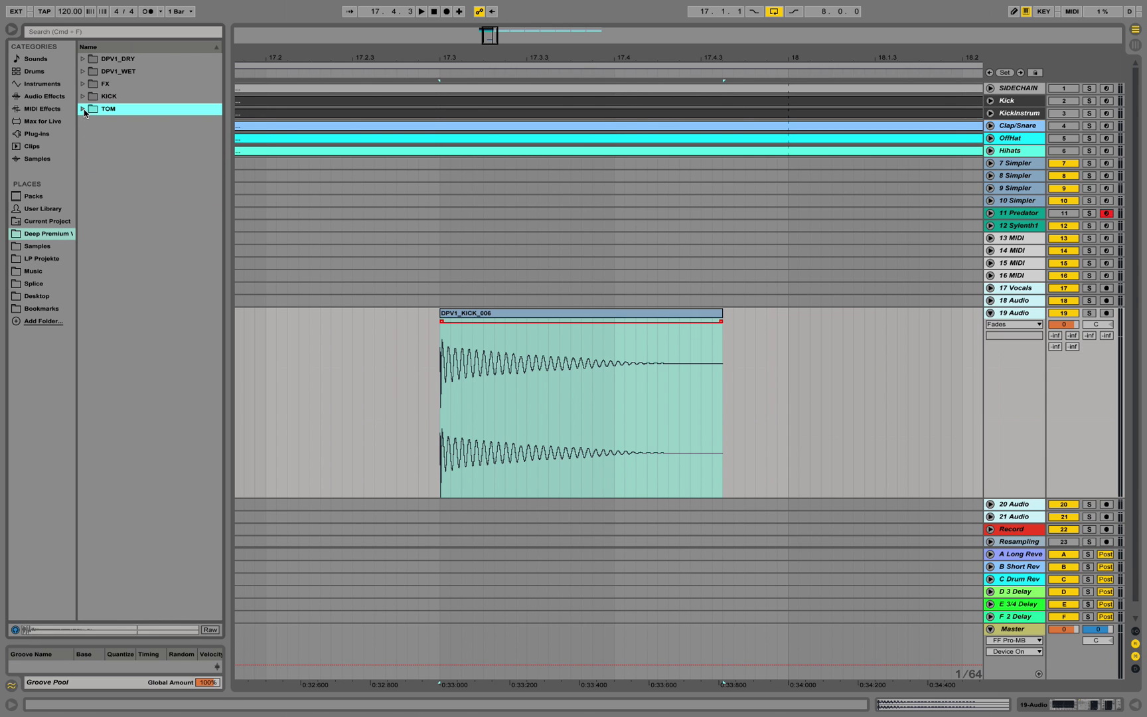
{"action": "left_click", "coordinate": [83, 59]}
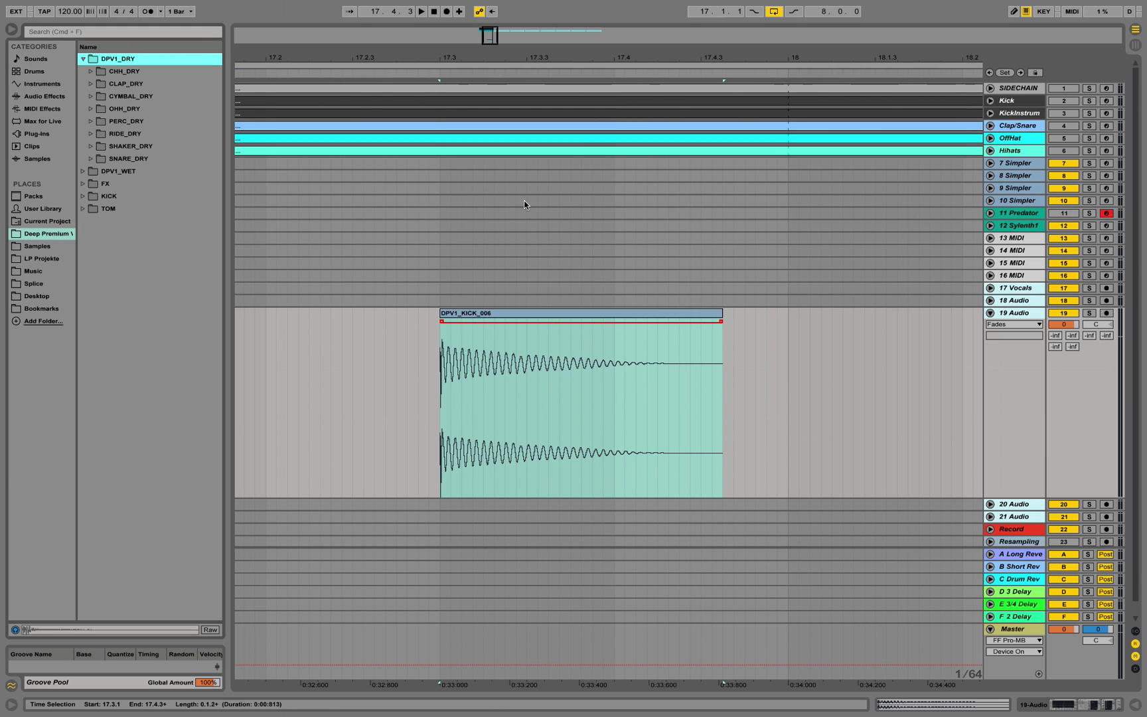
{"action": "left_click_drag", "start_coordinate": [478, 56], "coordinate": [430, 55]}
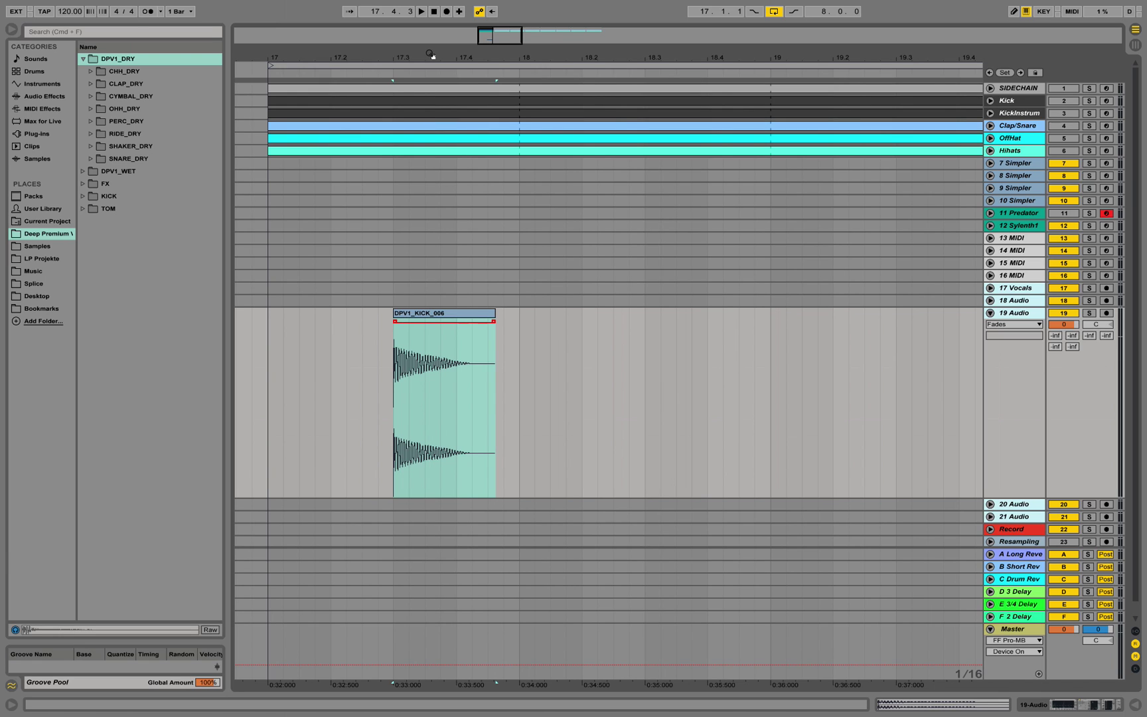